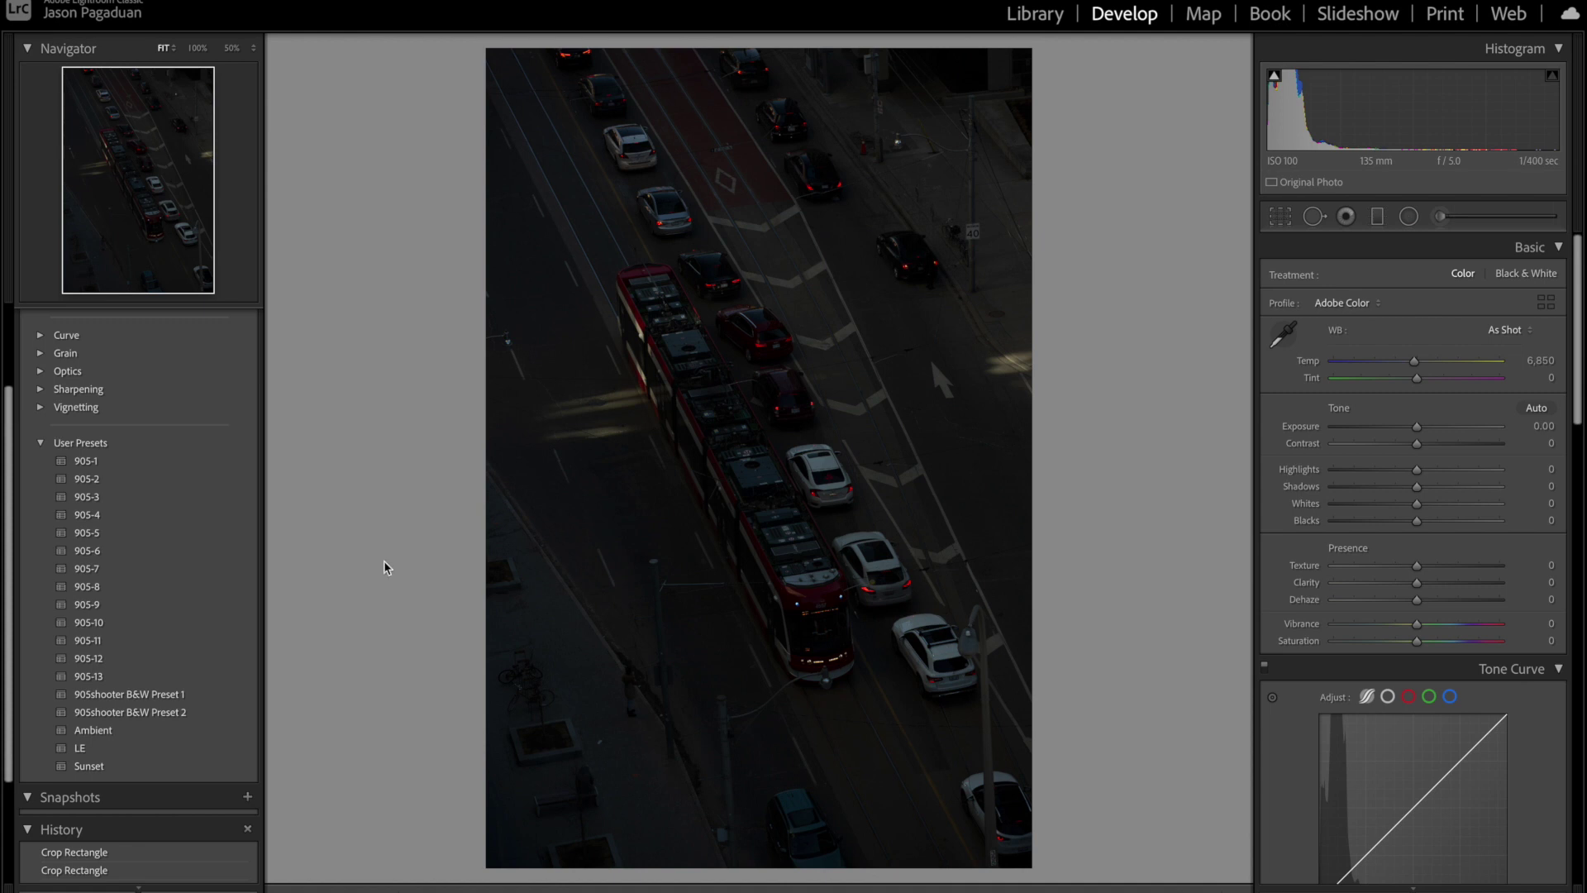
Step: Apply the 905-4 preset to the streetcar photo and set temperature 5,797, contrast +8, shadows +26 and blacks +13
left_click(134, 514)
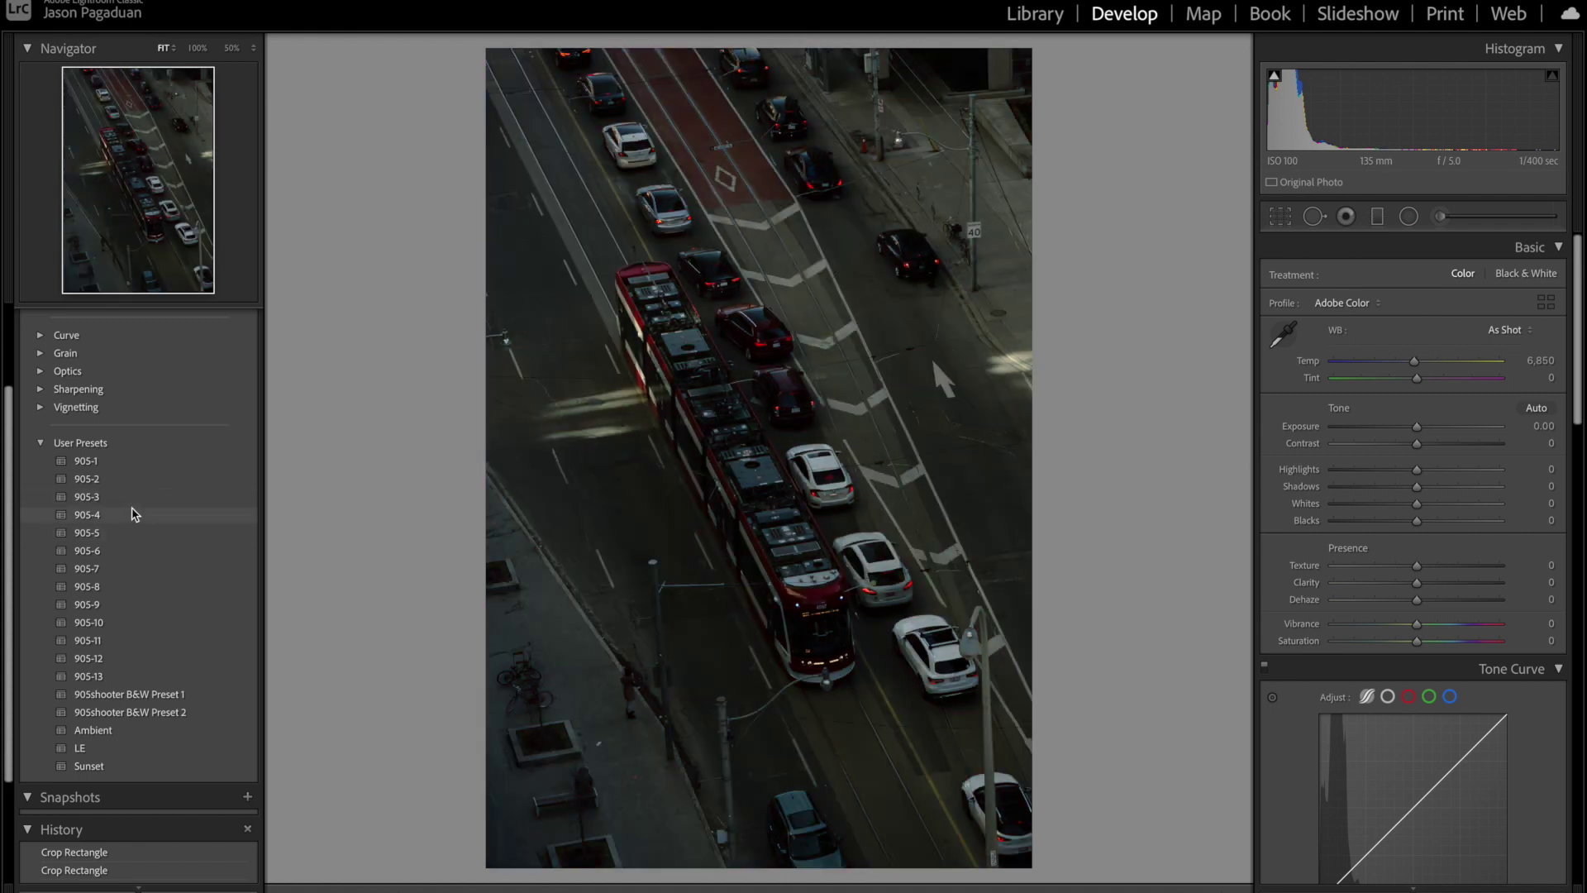
left_click(135, 514)
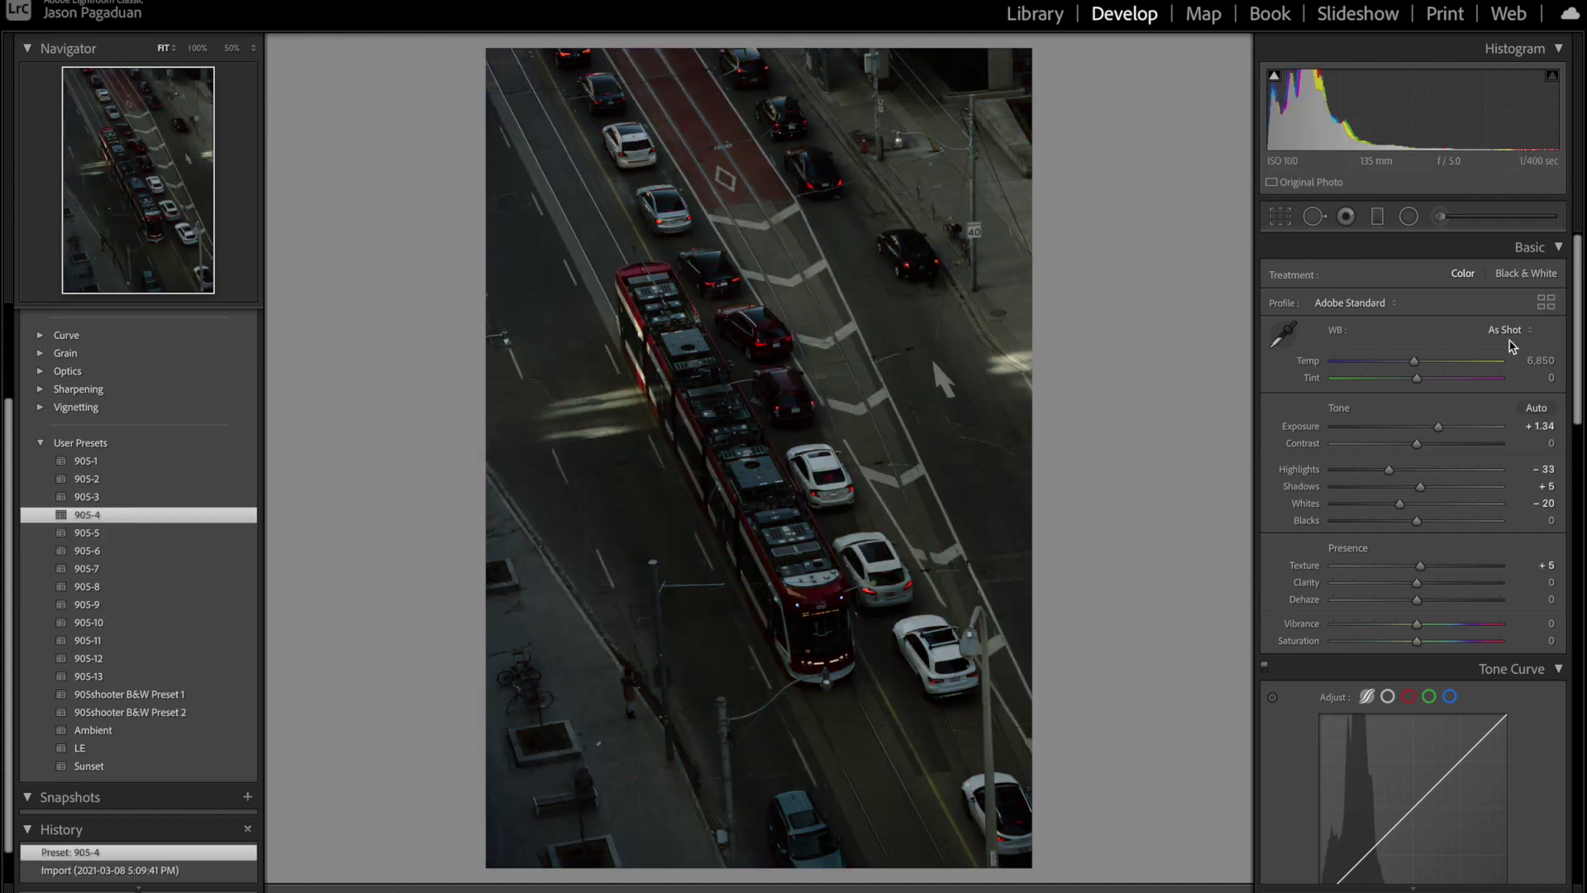
left_click_drag(1416, 366, 1397, 367)
left_click_drag(1417, 443, 1423, 443)
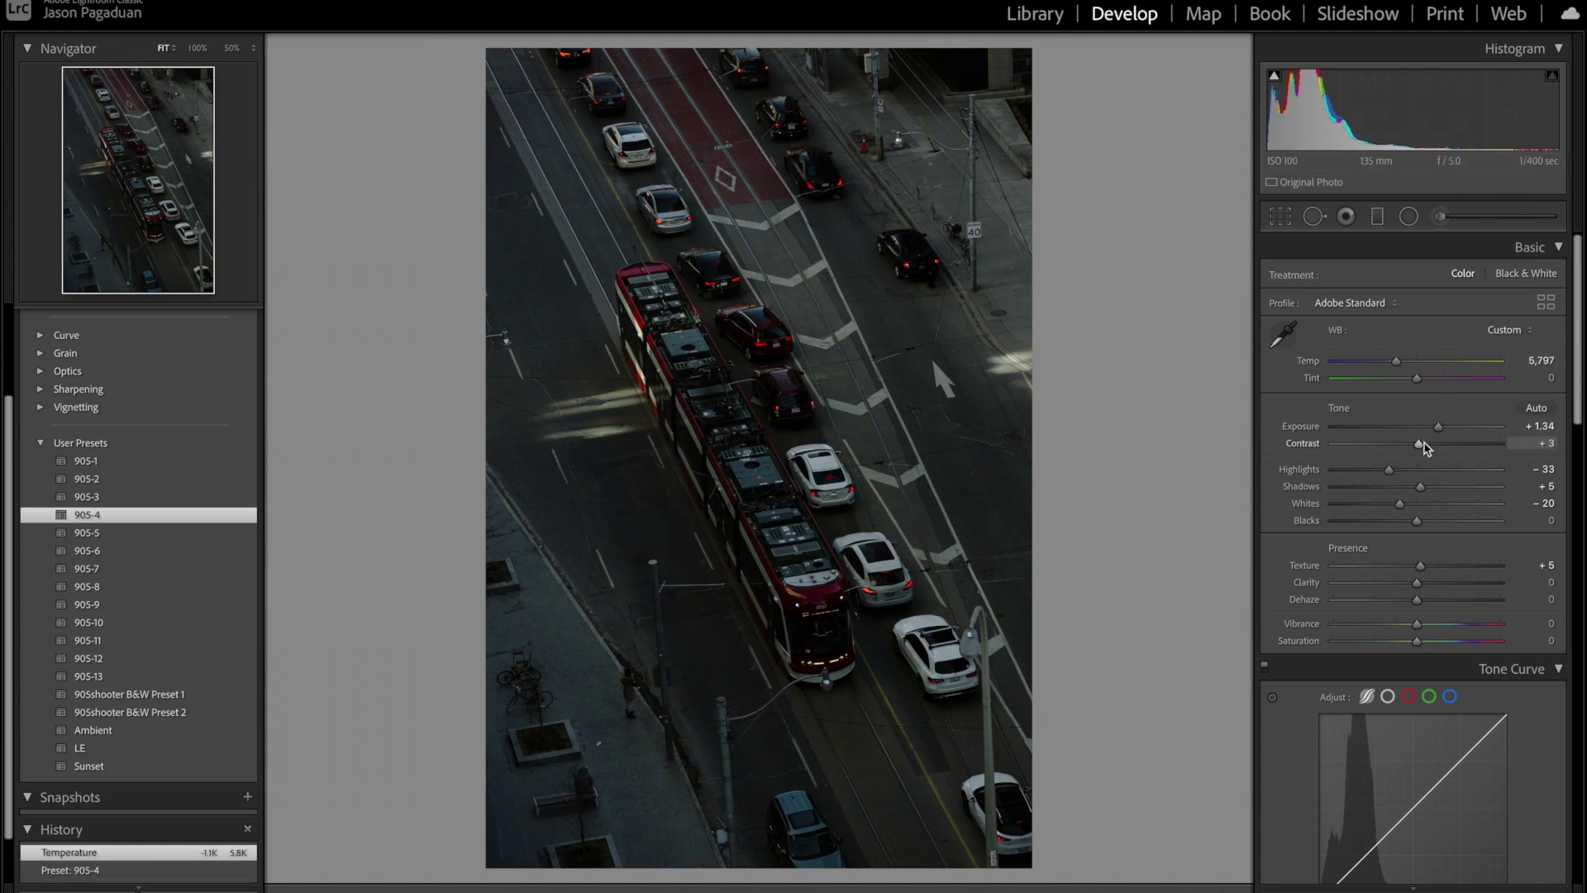
key("ctrl+z")
left_click_drag(1416, 520, 1439, 486)
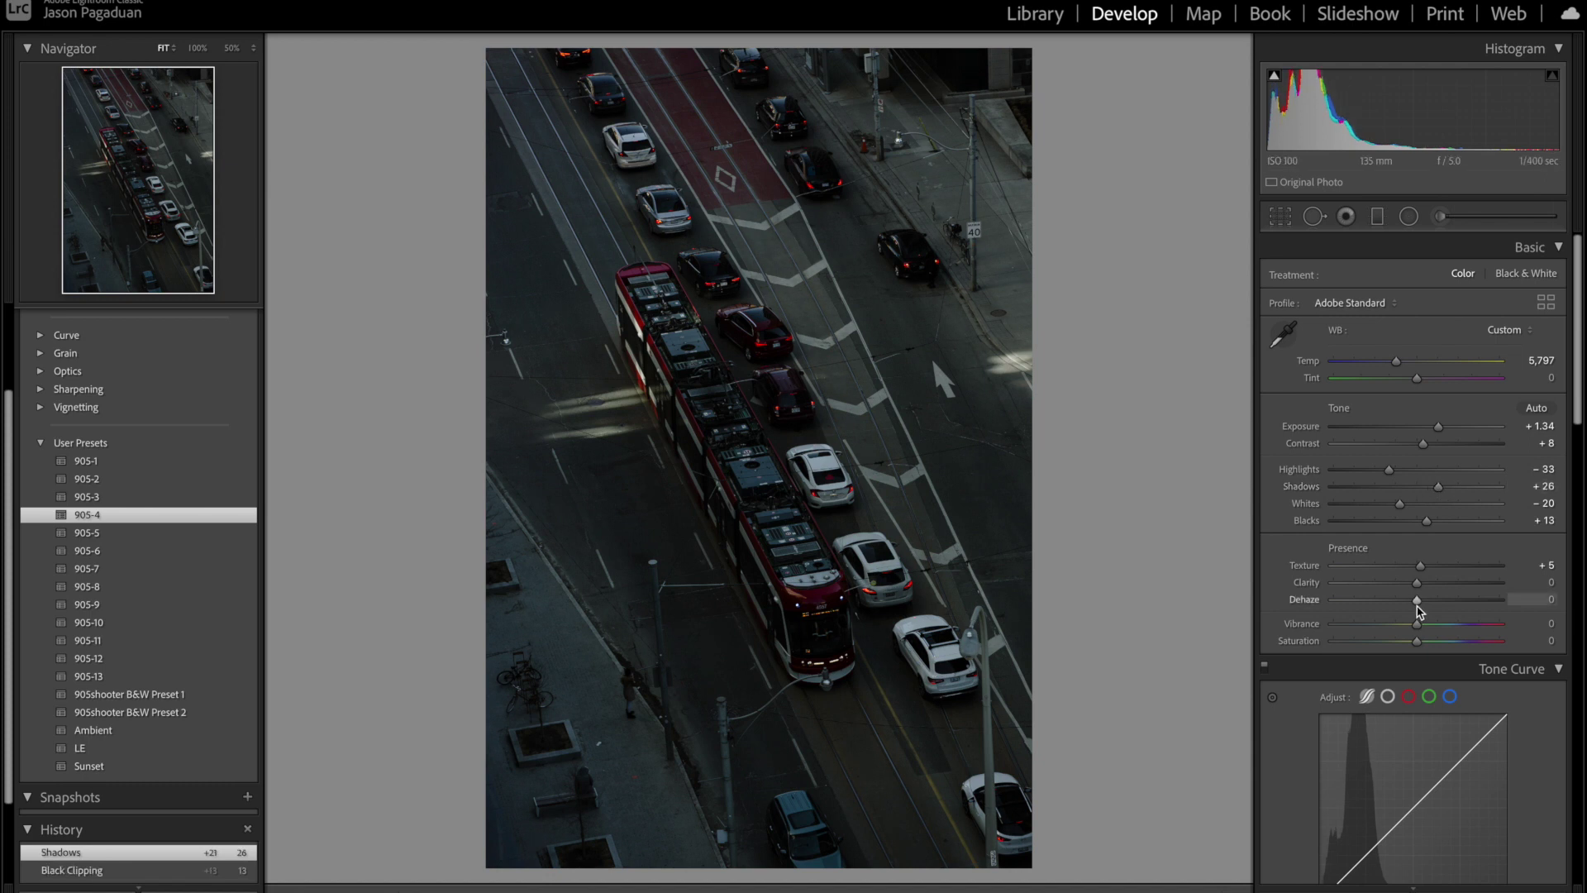
Step: Set whites to +16, texture +8, clarity +6, dehaze +9, vibrance +5 and saturation +8
mouse_move(1417, 600)
left_mouse_down()
mouse_move(1423, 566)
mouse_move(1422, 584)
left_mouse_up()
left_click_drag(1401, 504, 1435, 506)
left_click_drag(1419, 642, 1423, 634)
key("ctrl+z")
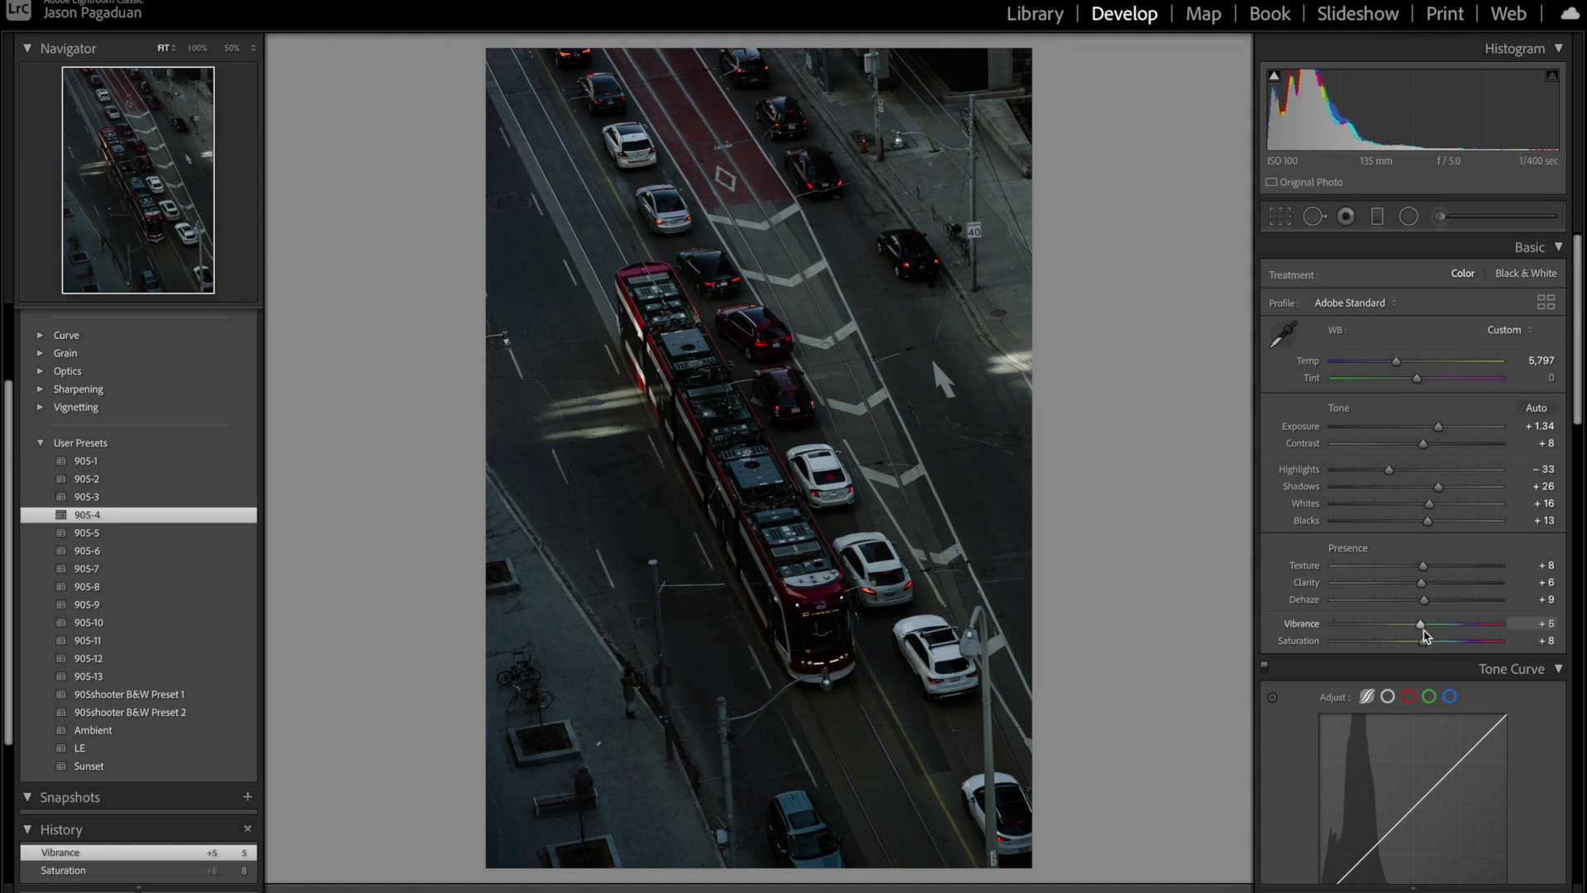
Step: Add a tilted radial filter enclosing the whole streetcar, with its mask inverted
scroll(1387, 517, "down", 5)
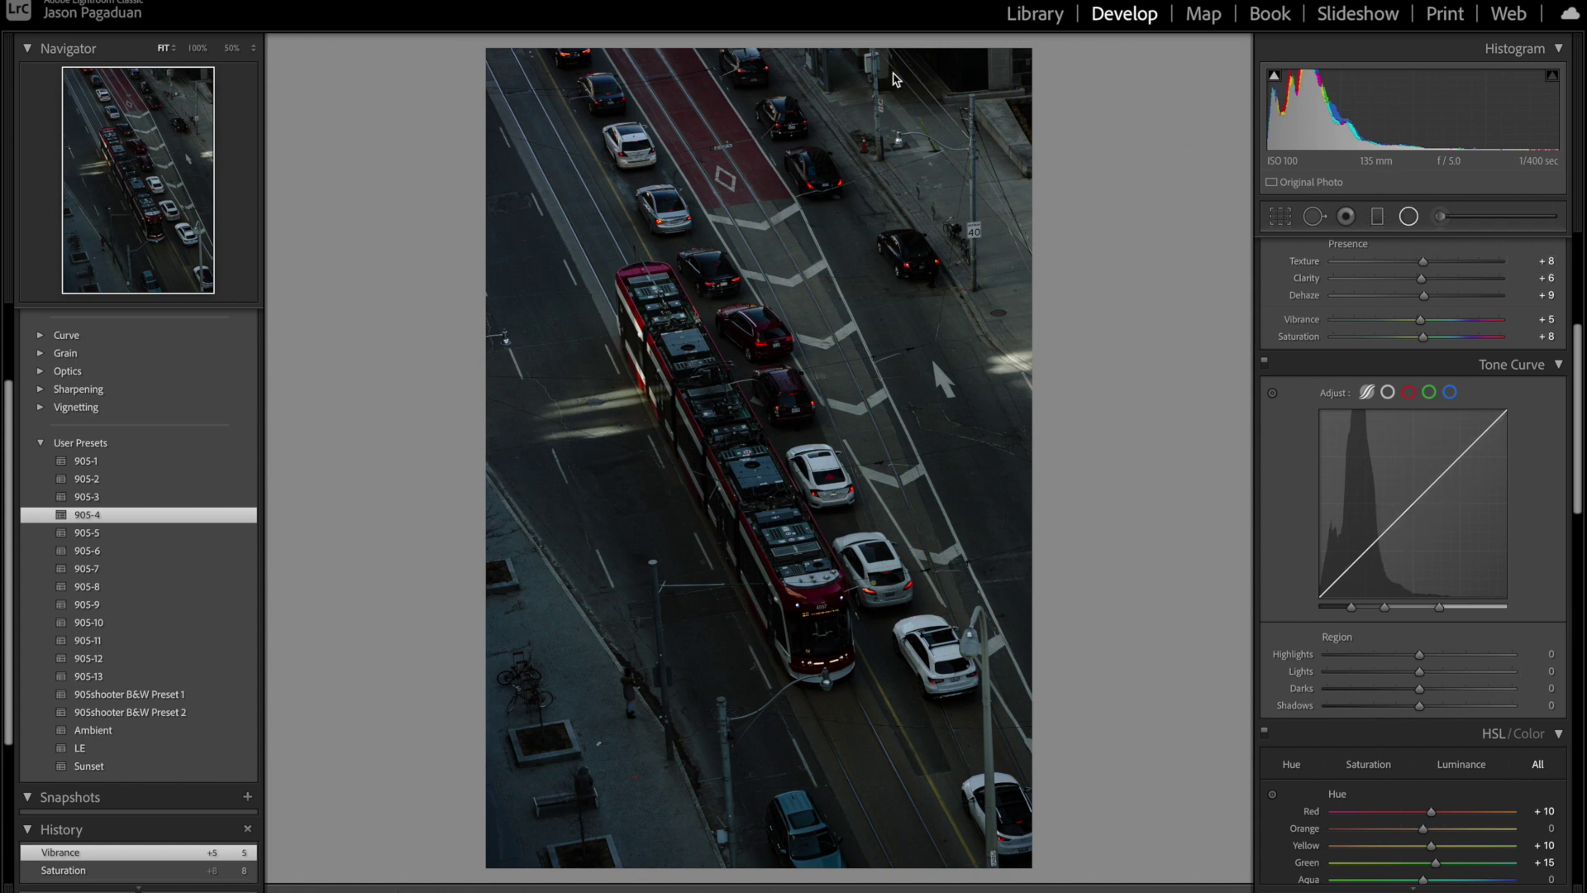
left_click(1408, 216)
left_click_drag(644, 258, 811, 442)
mouse_move(811, 252)
left_mouse_down()
mouse_move(732, 253)
mouse_move(710, 445)
left_mouse_up()
left_click_drag(755, 651, 831, 756)
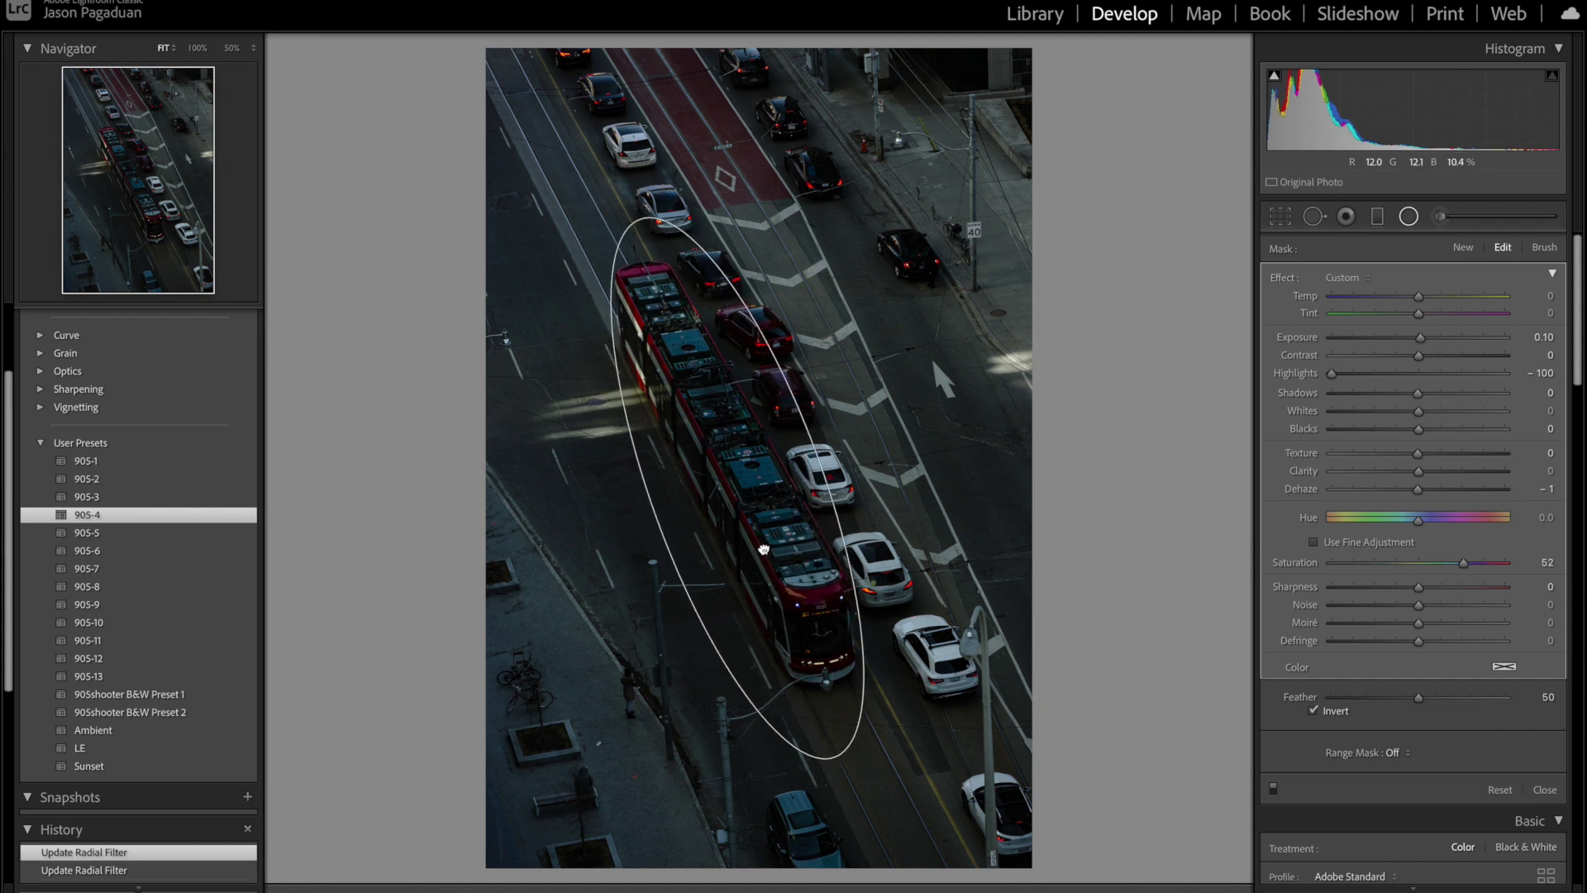
left_click(1312, 712)
left_click(1313, 712)
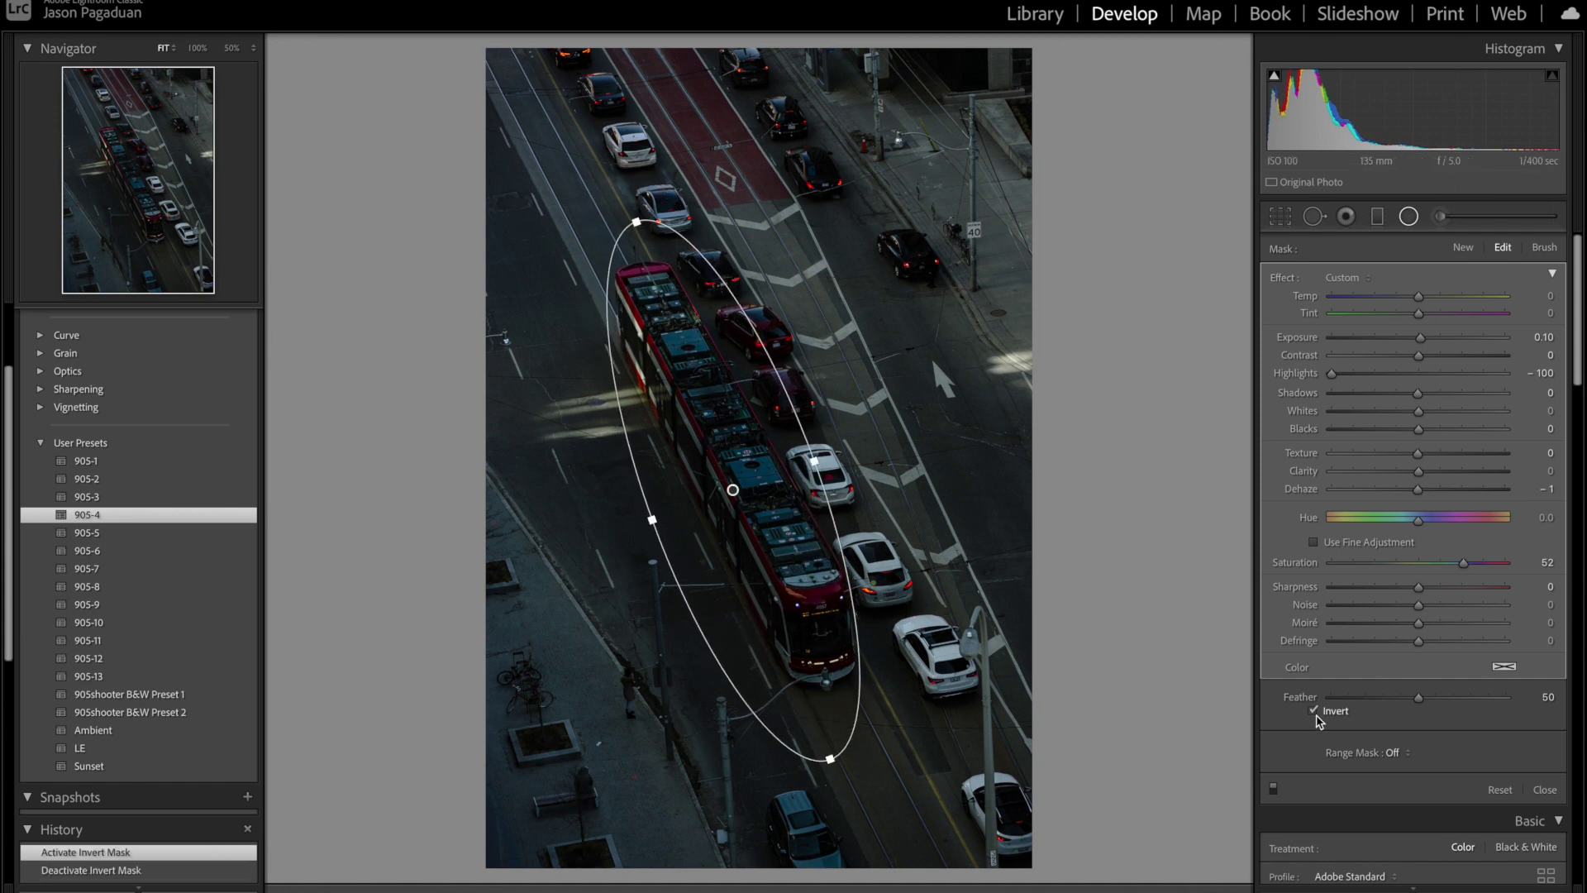
Step: Set the streetcar radial filter's exposure to 0.26 and blacks to 11, and adjust its highlights and contrast
scroll(1372, 570, "down", 1)
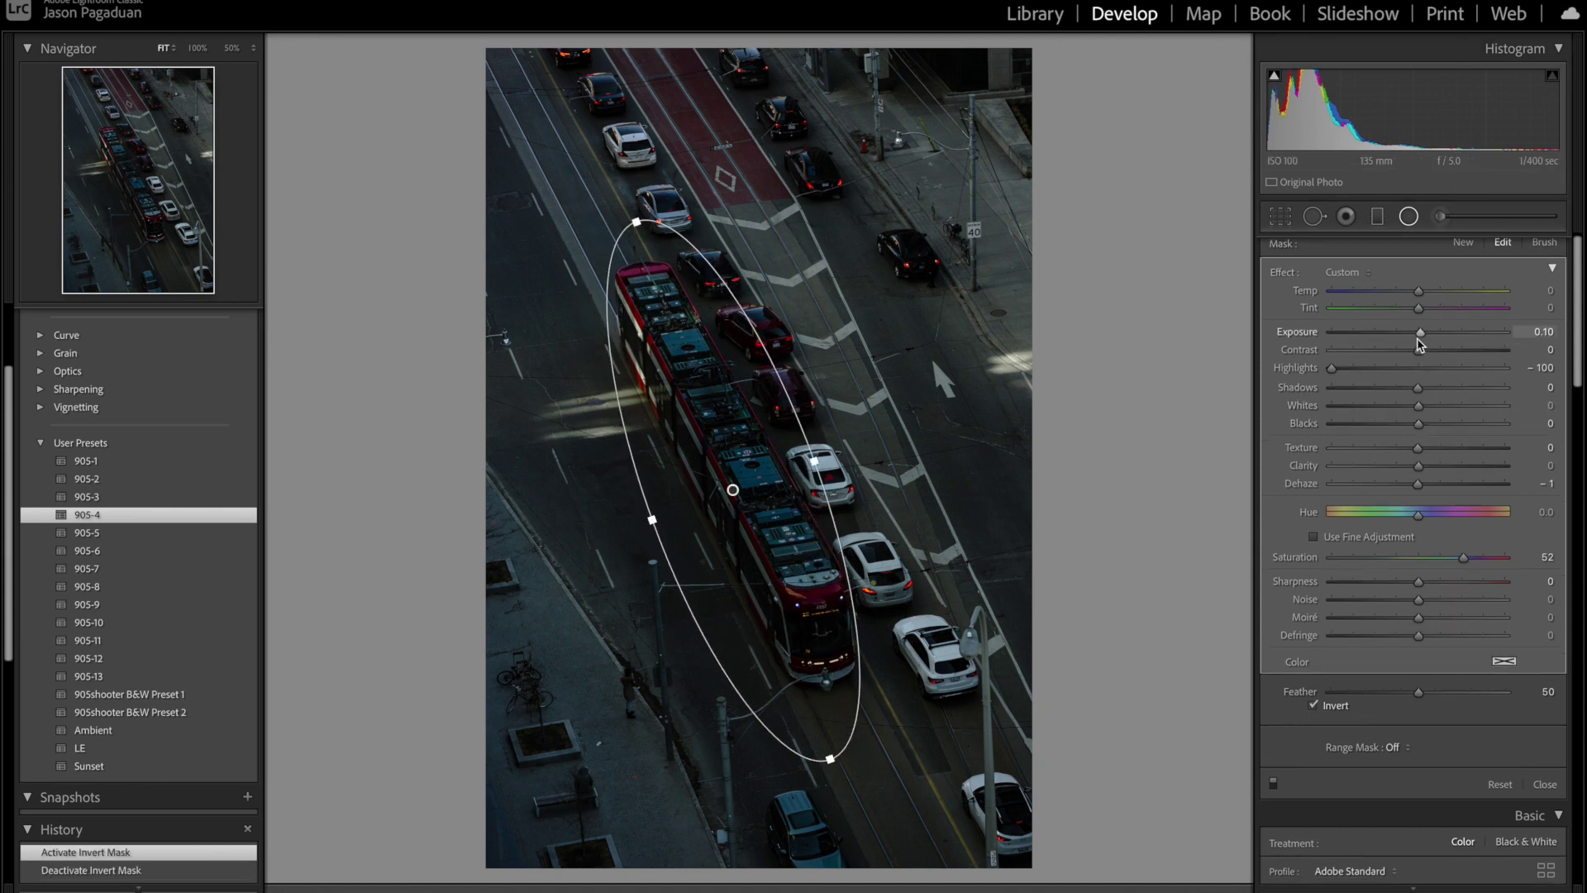
left_click_drag(1422, 334, 1425, 334)
key("ctrl+z")
key("ctrl+z")
key("ctrl+z")
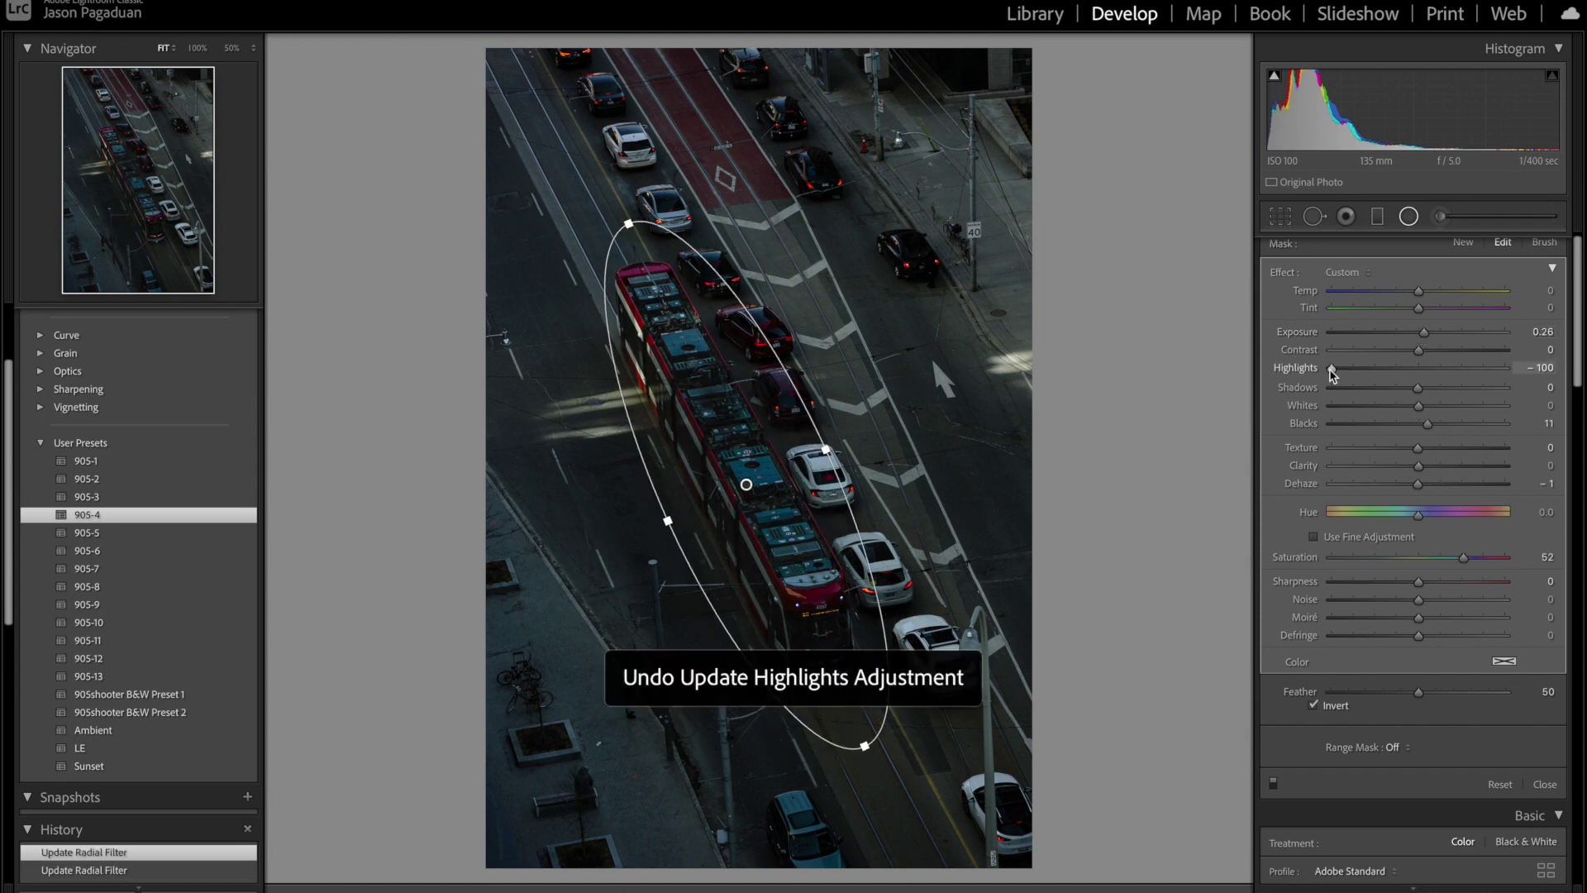
left_click_drag(1332, 371, 1408, 355)
key("shift+m")
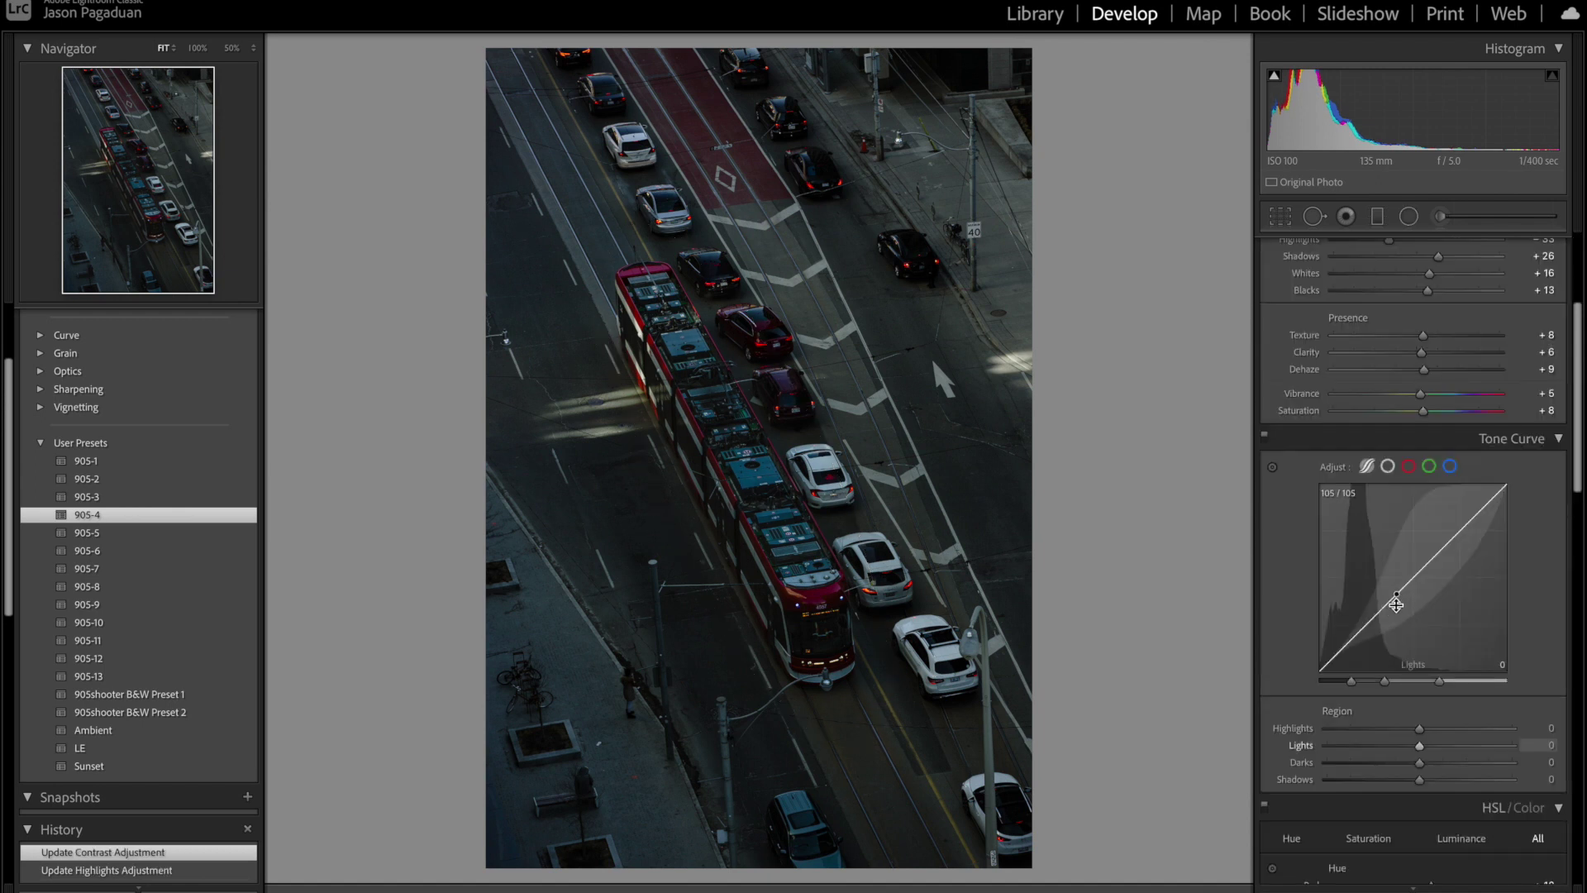
Step: Raise the tone curve's darks to +10 and shadows to +8, and turn on chromatic aberration removal
left_click_drag(1397, 599, 1397, 580)
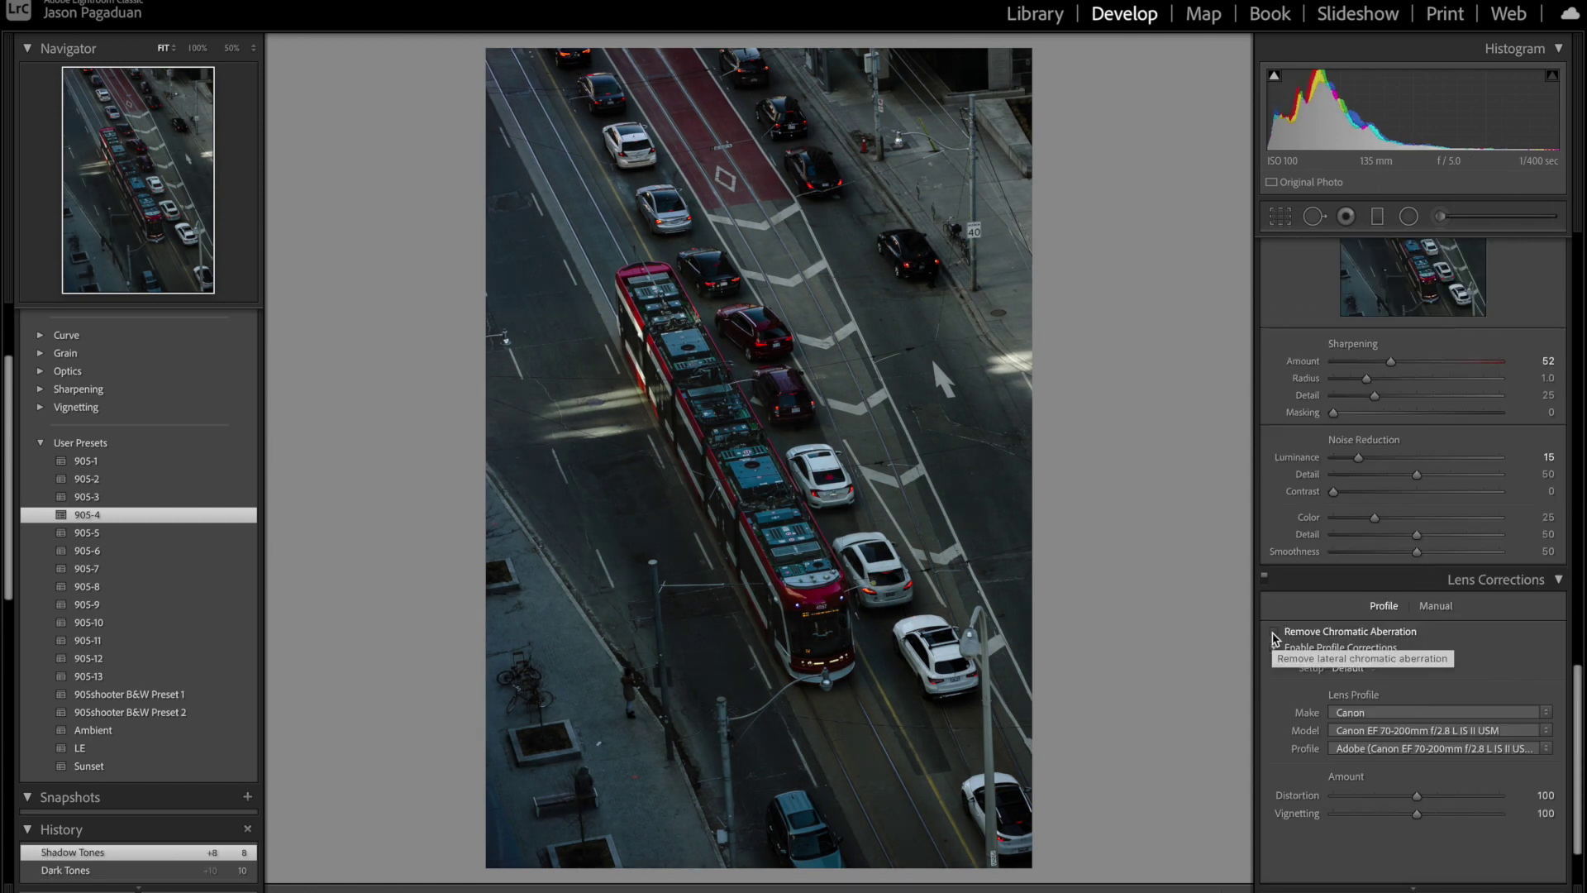
left_click(1274, 634)
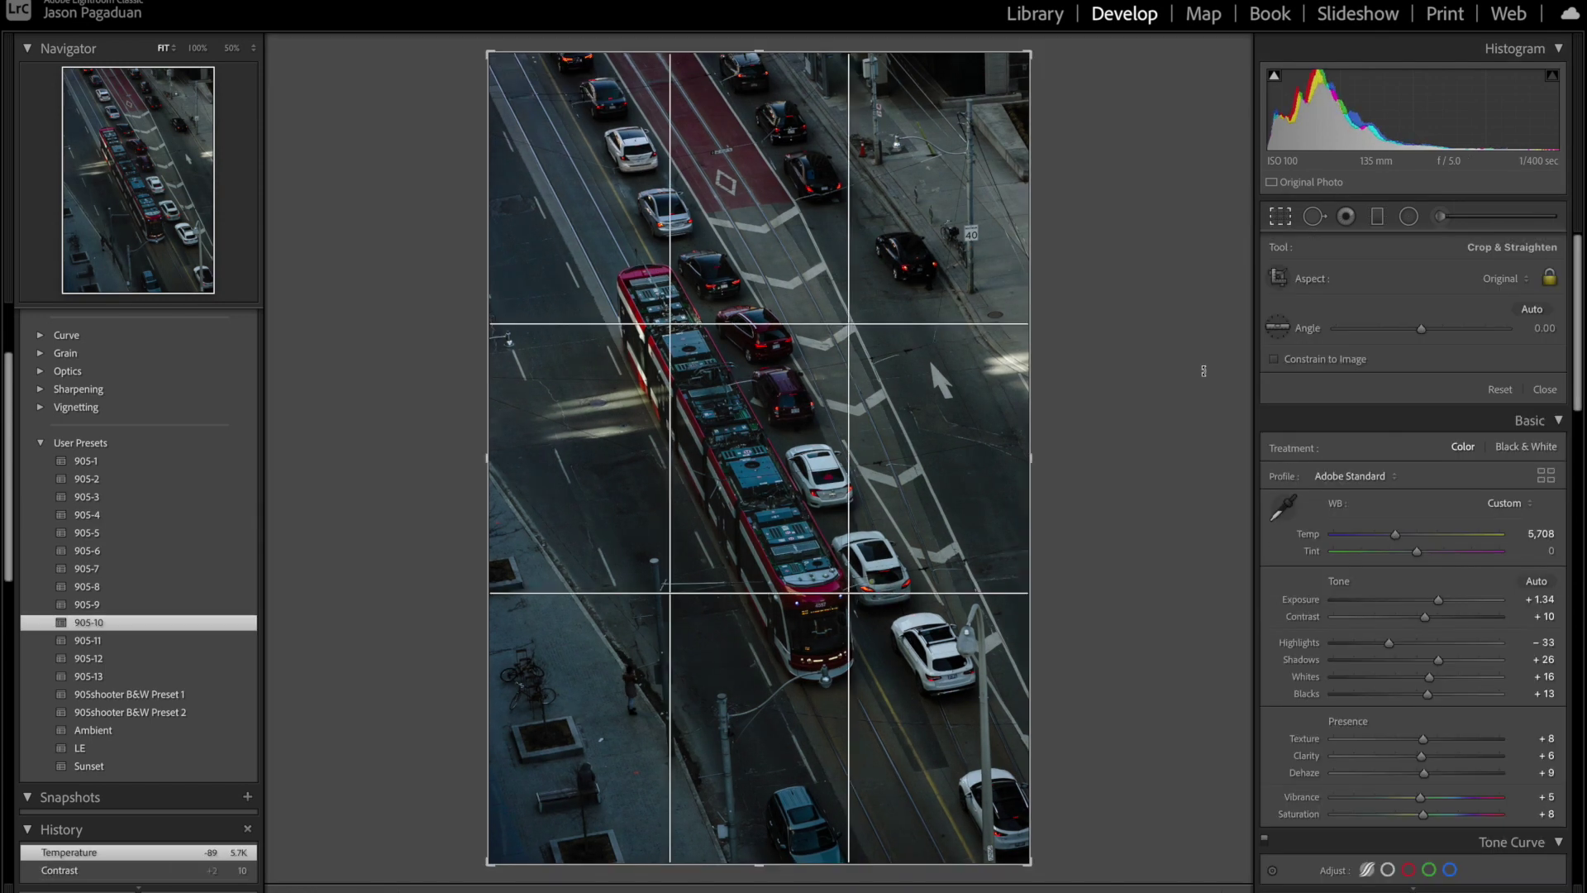
Step: Crop the streetcar photo to the 4 x 5 / 8 x 10 aspect and tighten the frame around the streetcar
left_click(1532, 309)
left_click(1506, 280)
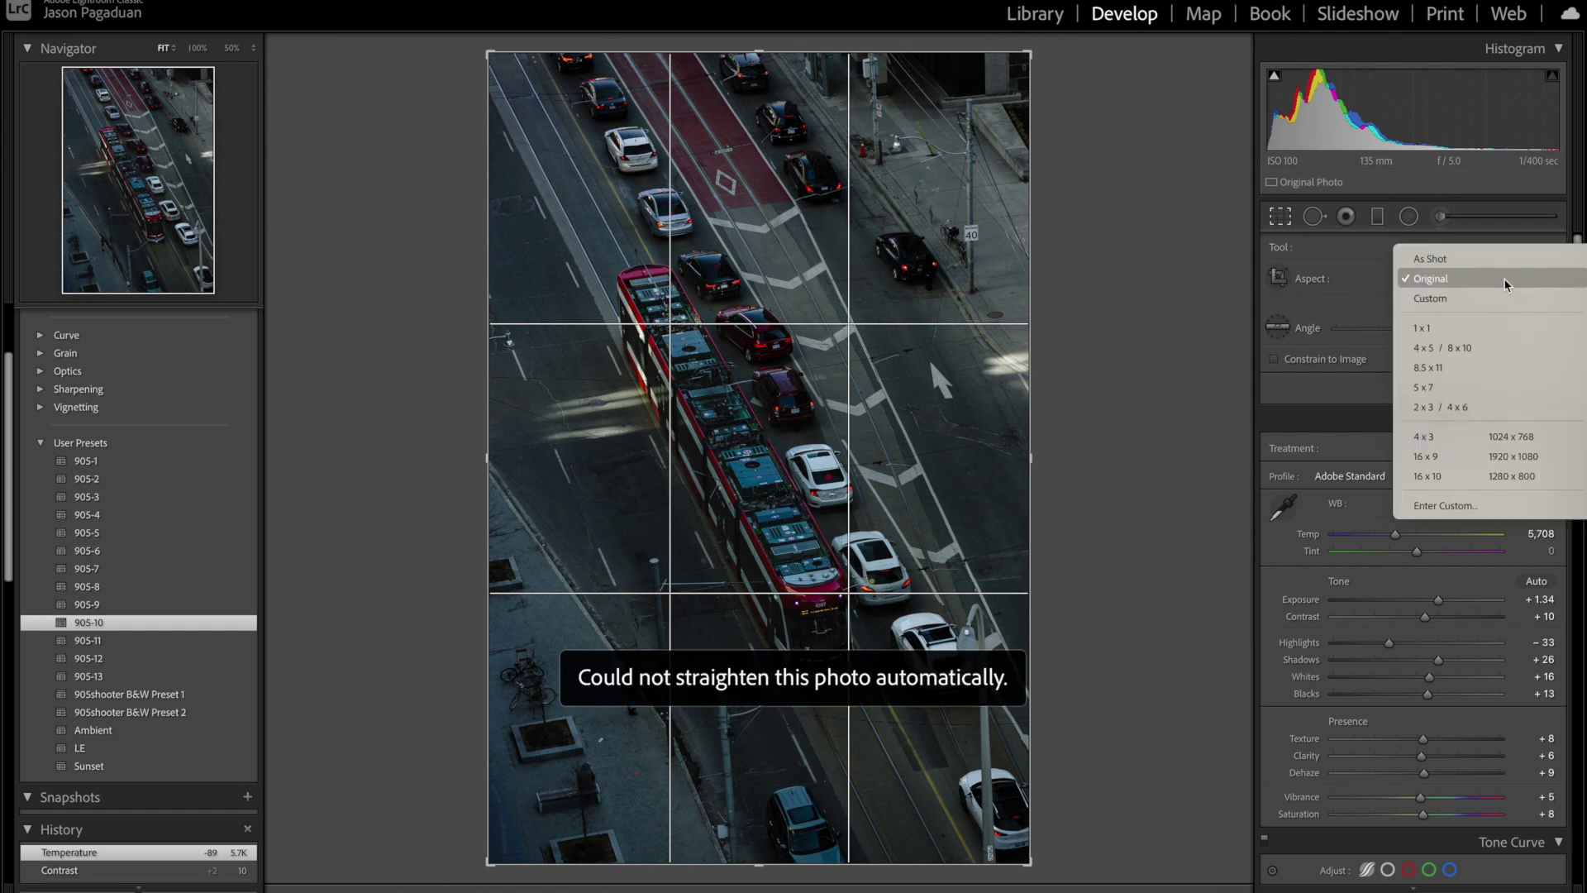
left_click(1494, 350)
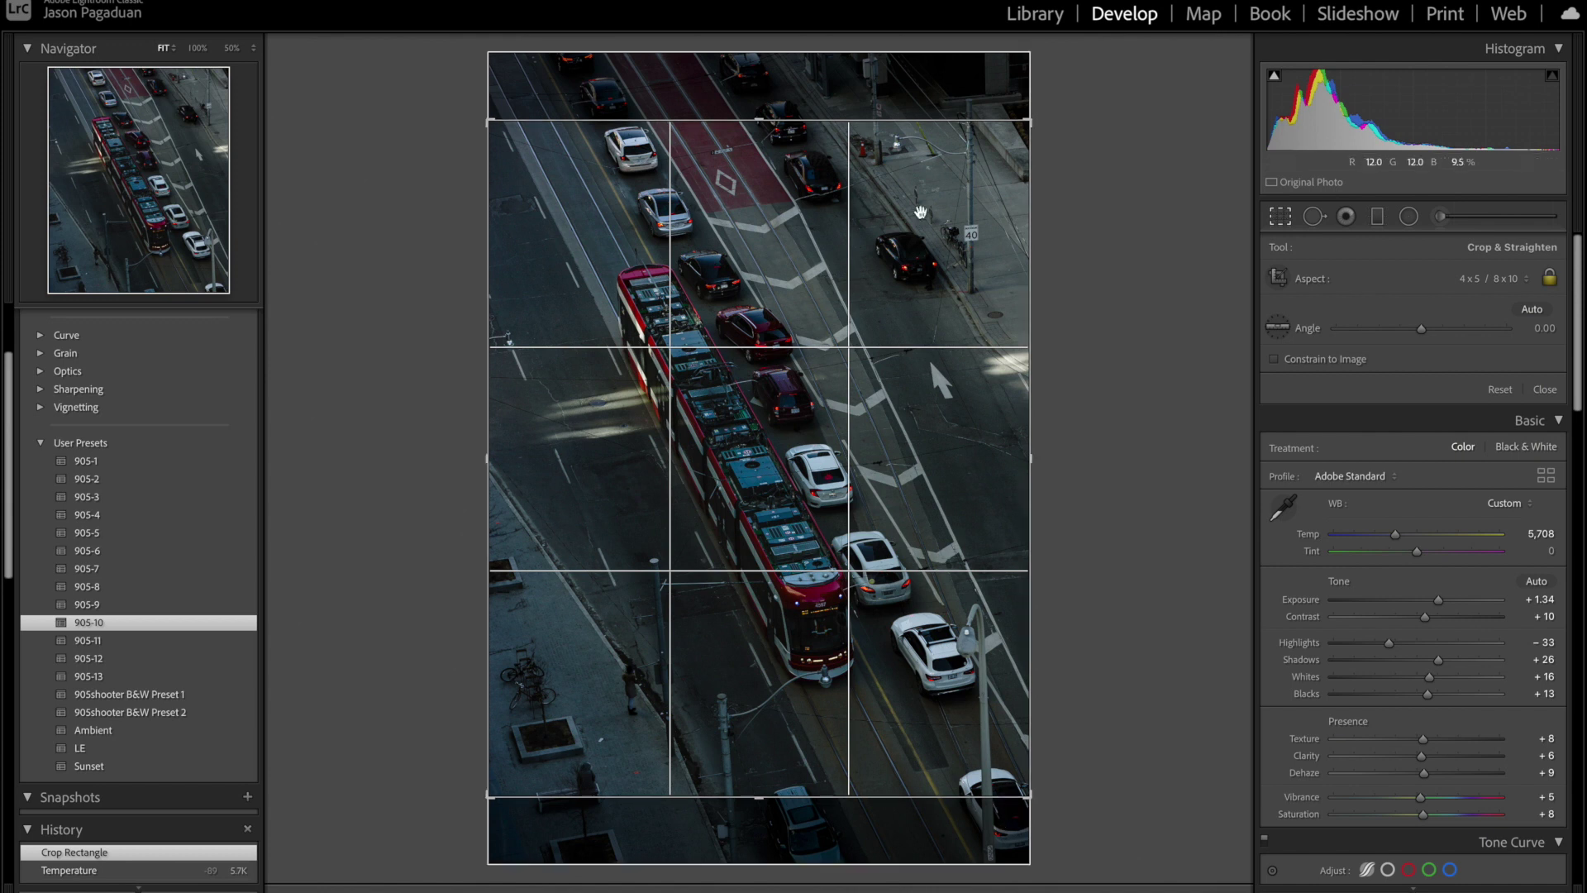
left_click_drag(1028, 130, 992, 167)
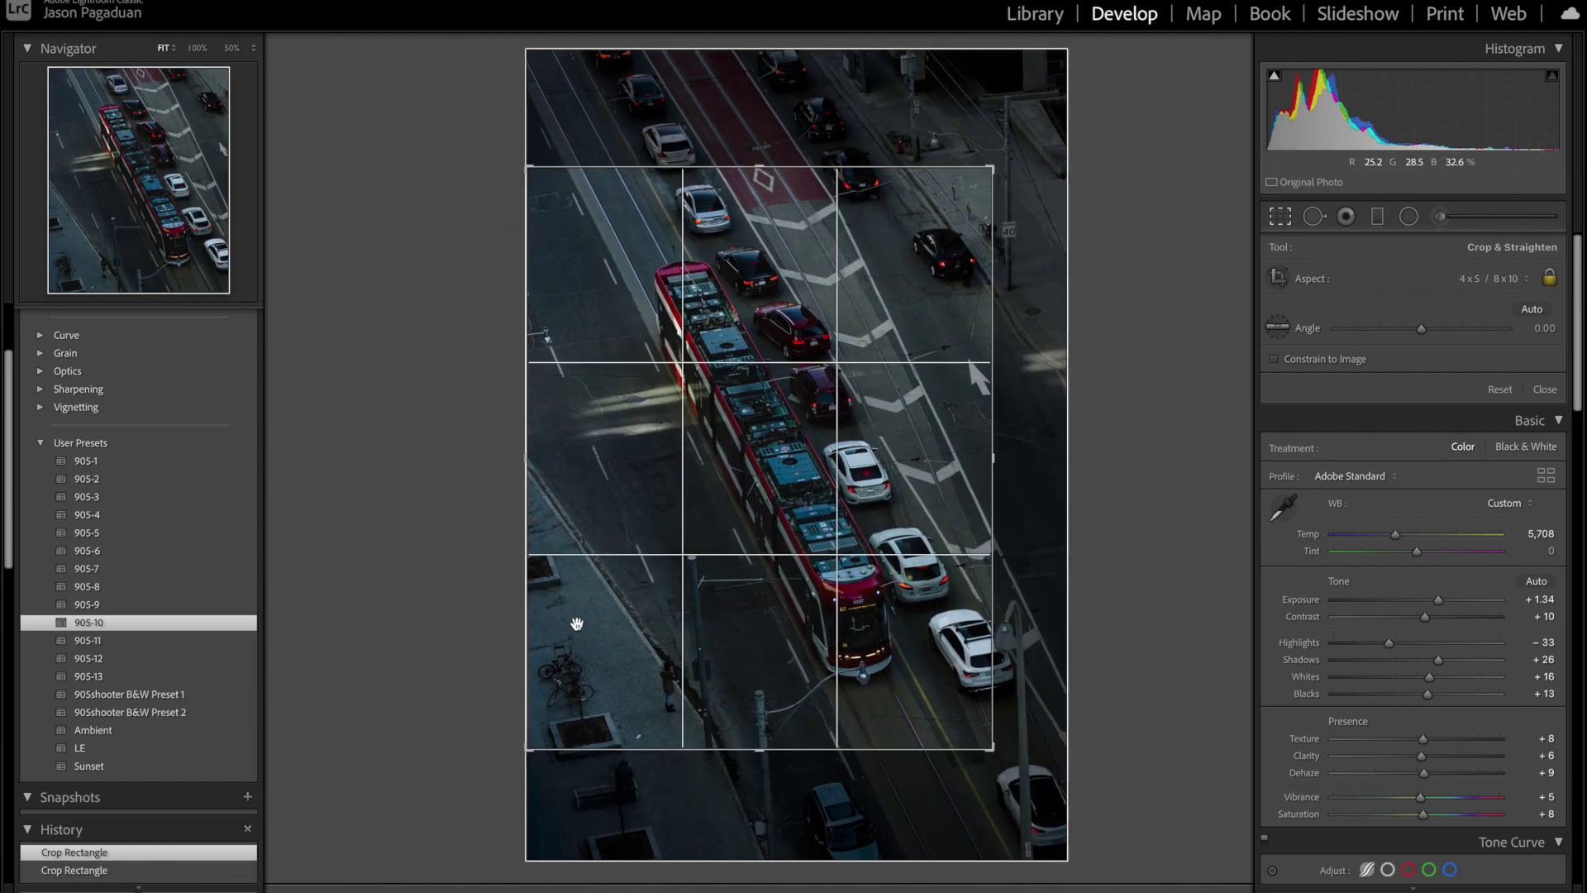
left_click_drag(530, 170, 543, 188)
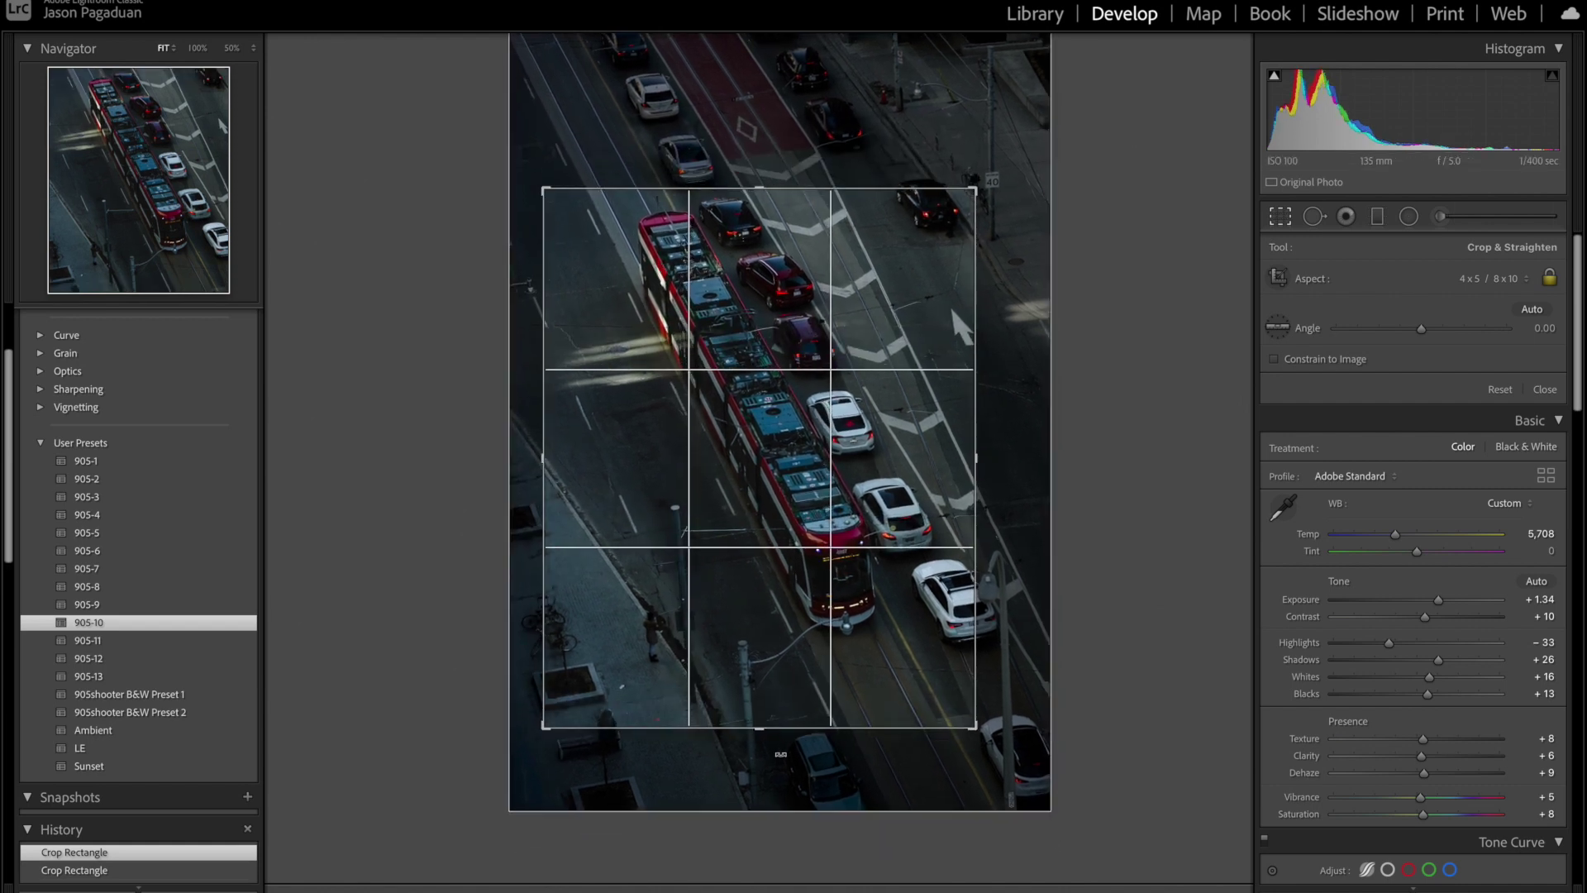
key("Return")
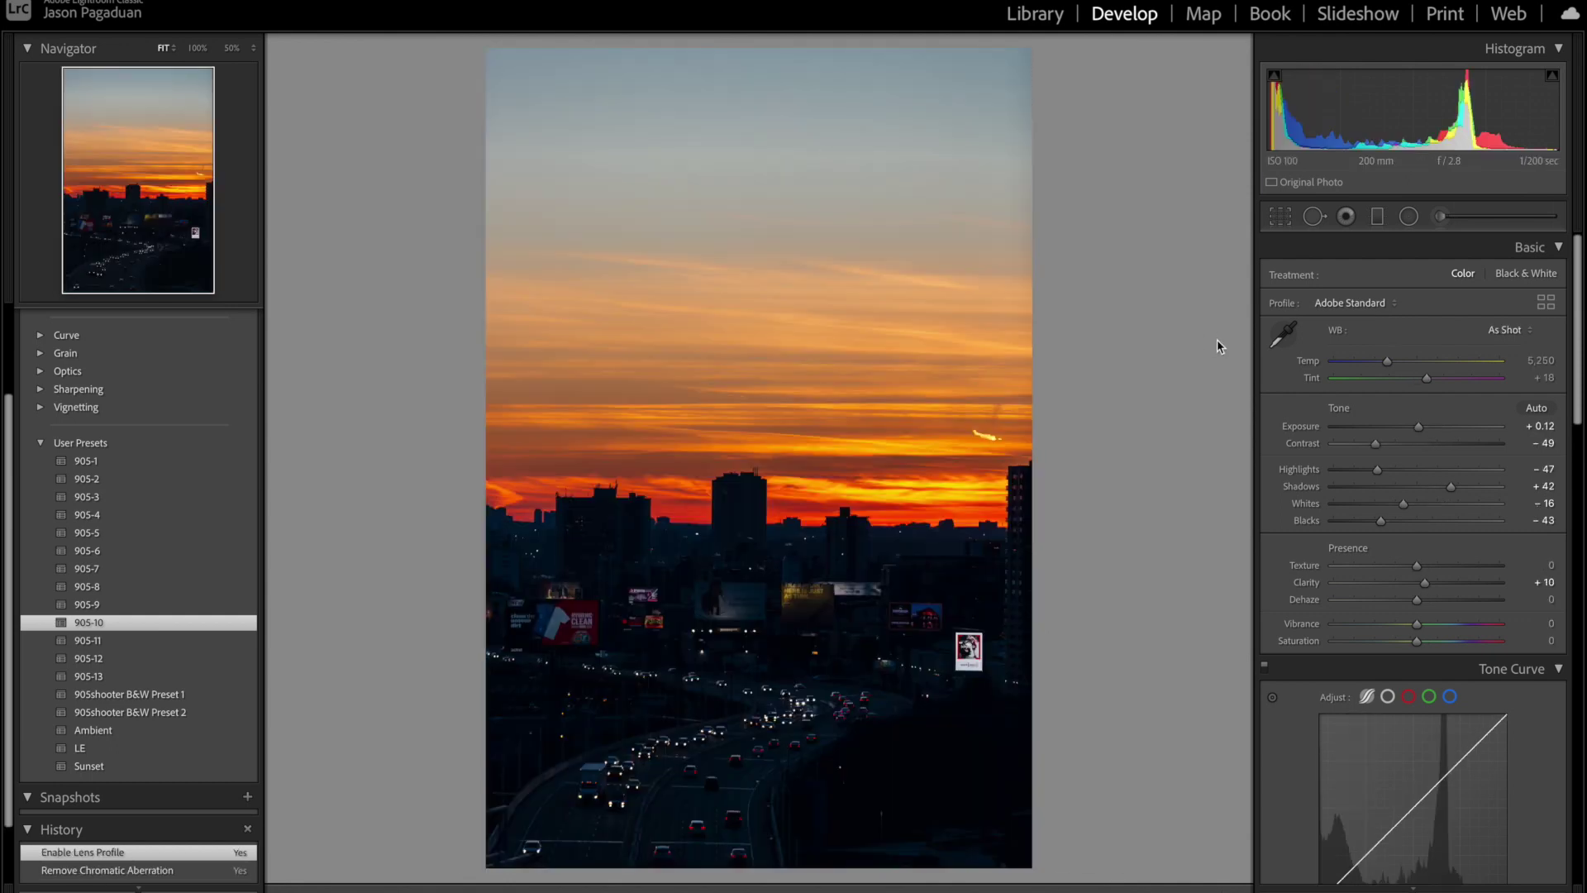
Step: Auto-straighten the sunset skyline photo, crop it to the 4 x 5 / 8 x 10 aspect and refine the angle to -1.02
key("r")
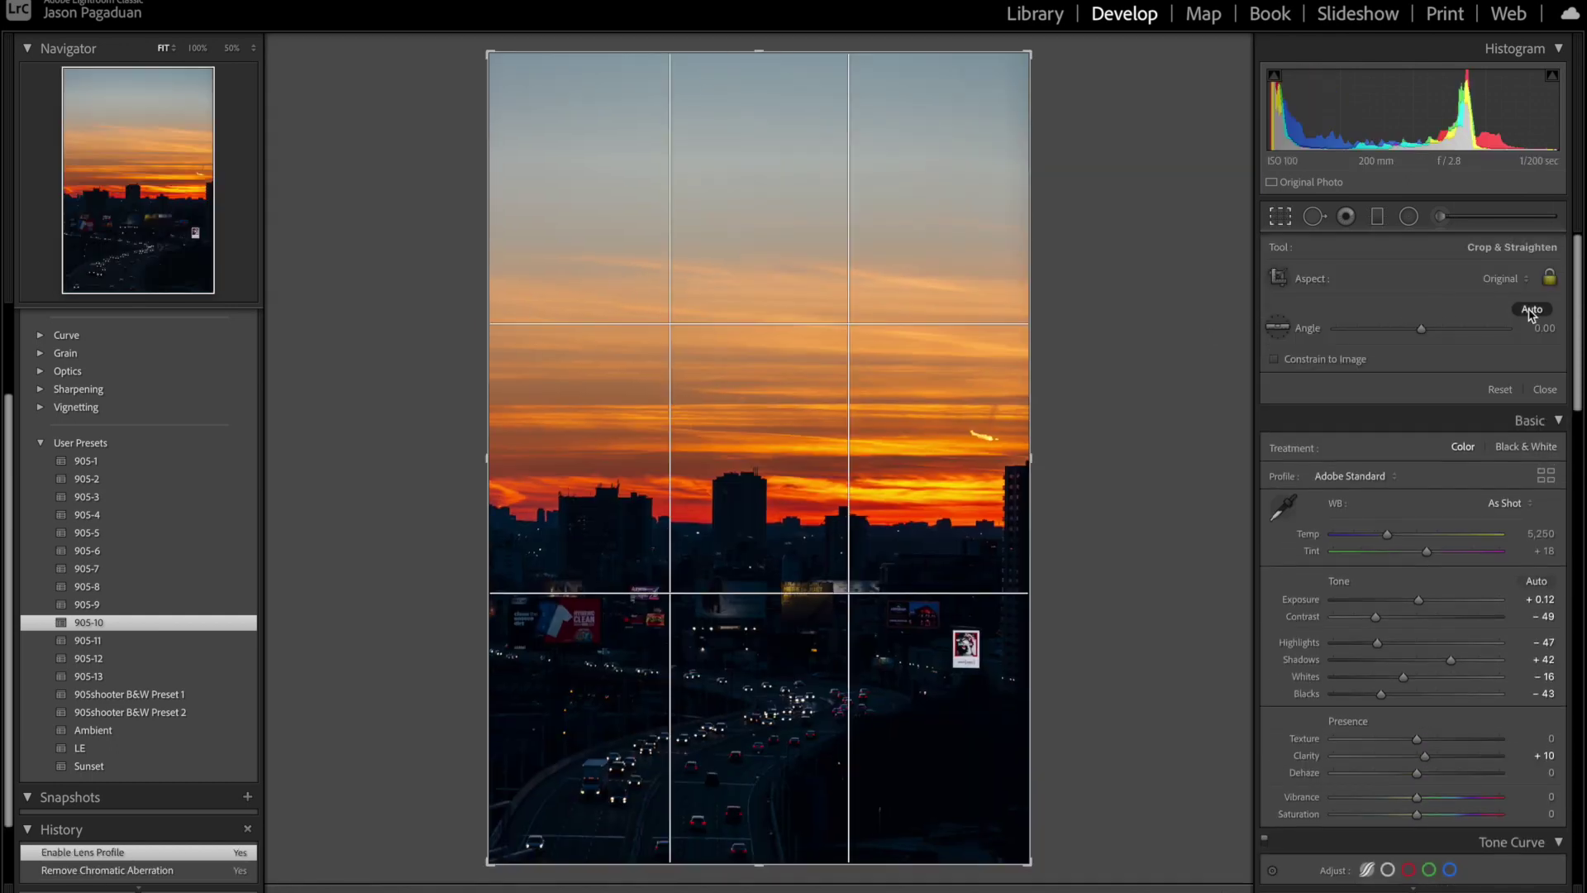
left_click(1532, 309)
left_click(1504, 279)
left_click(1422, 344)
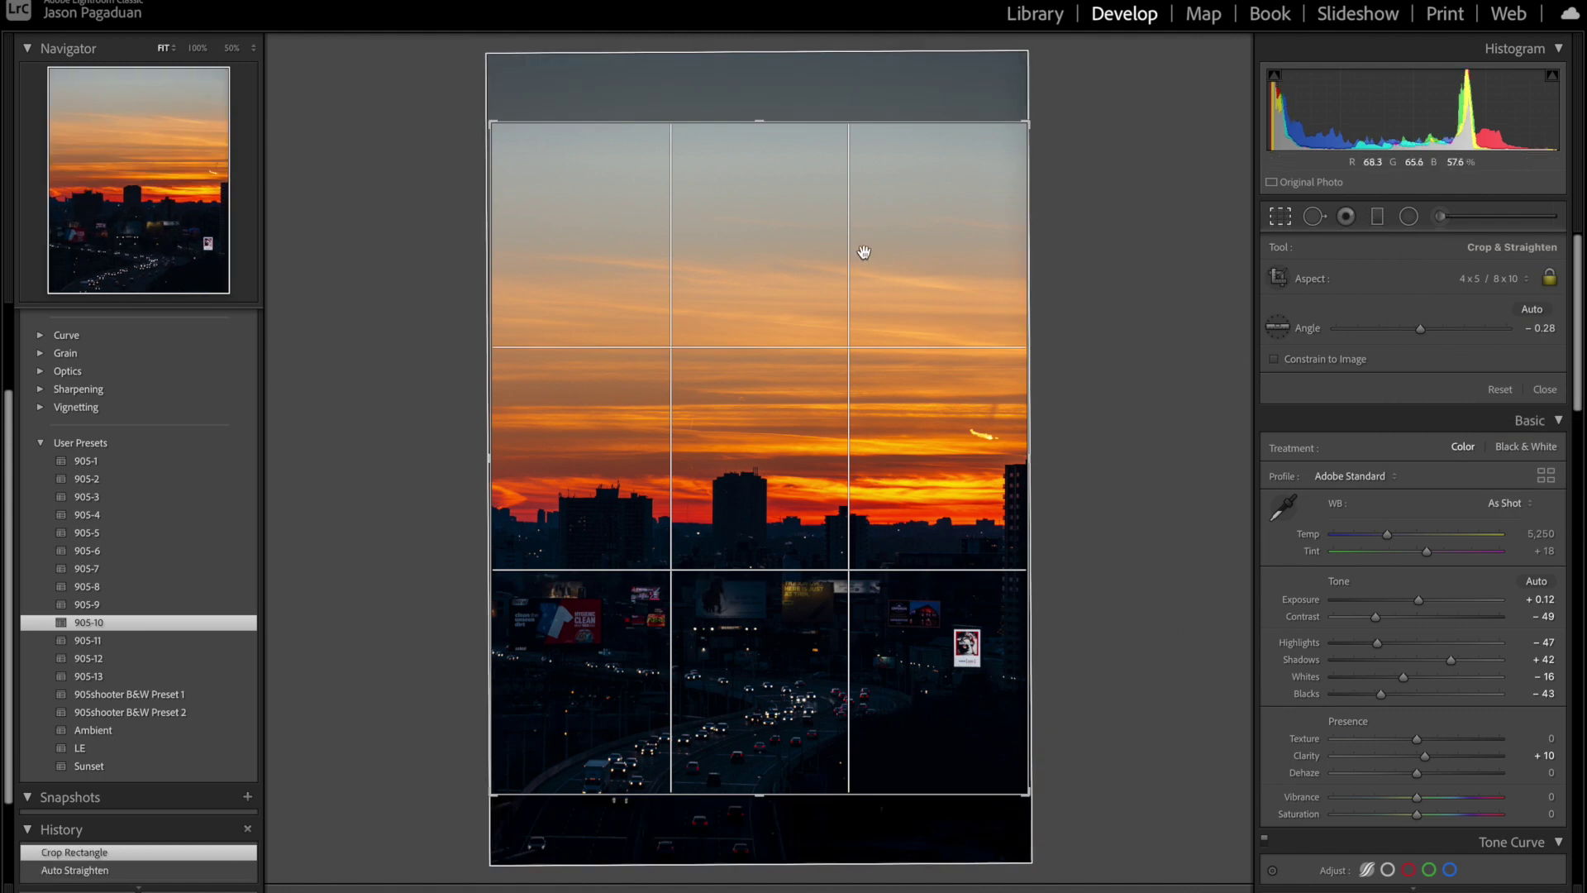
left_click_drag(1033, 124, 1029, 118)
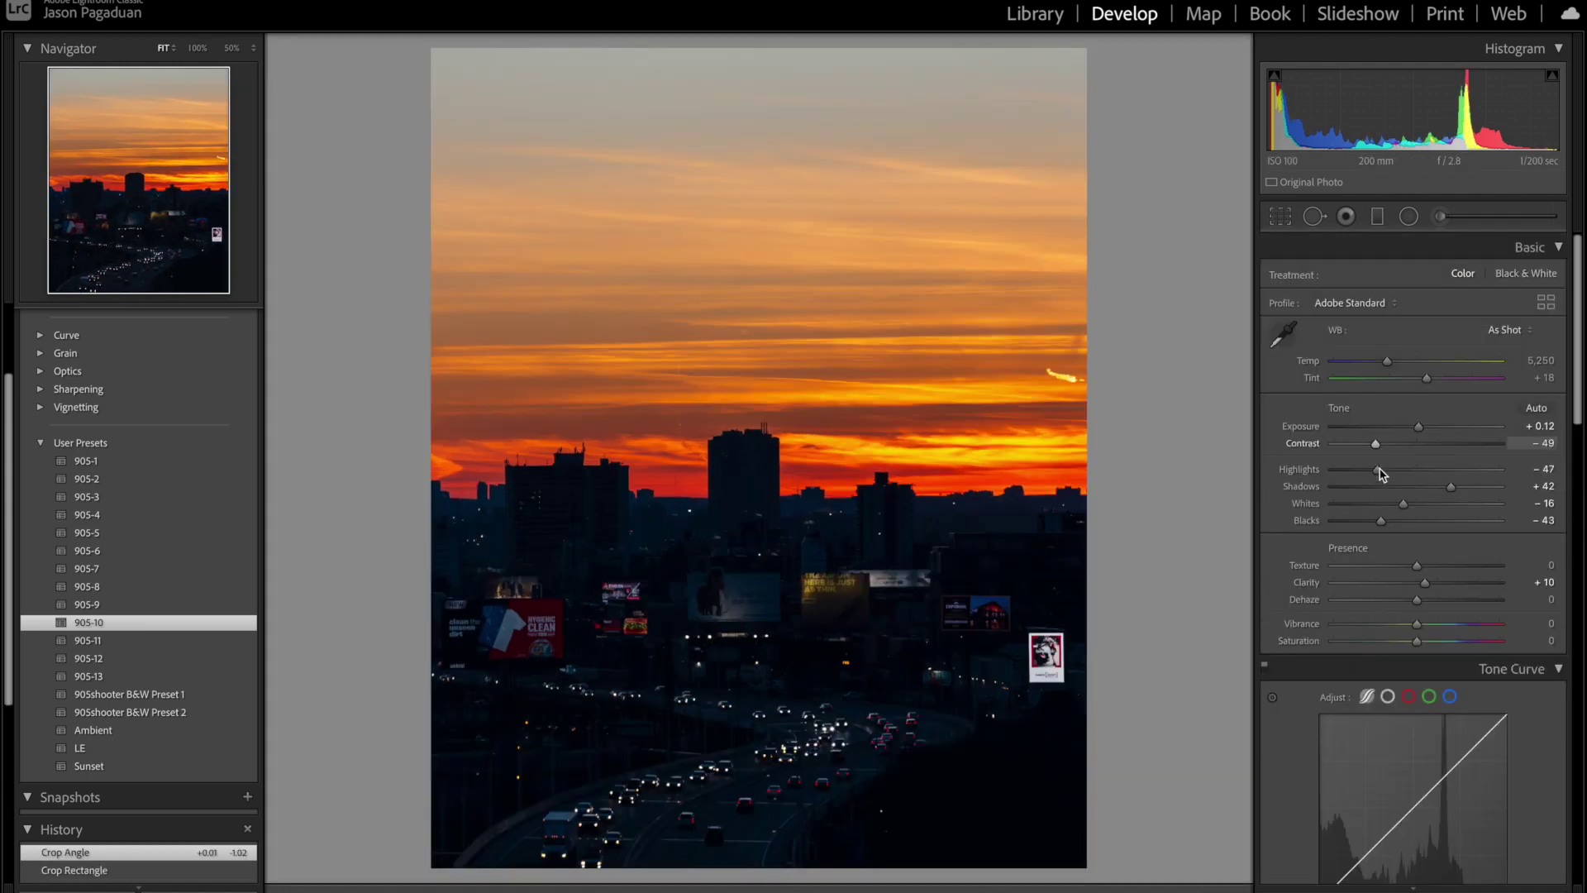
Step: Set exposure to +0.35, highlights -29, blacks +20, texture +7, clarity -9, dehaze +5, vibrance -5 and saturation -12
left_click_drag(1379, 473, 1422, 426)
left_click_drag(1381, 521, 1428, 524)
mouse_move(1424, 583)
left_mouse_down()
mouse_move(1420, 601)
mouse_move(1422, 567)
left_mouse_up()
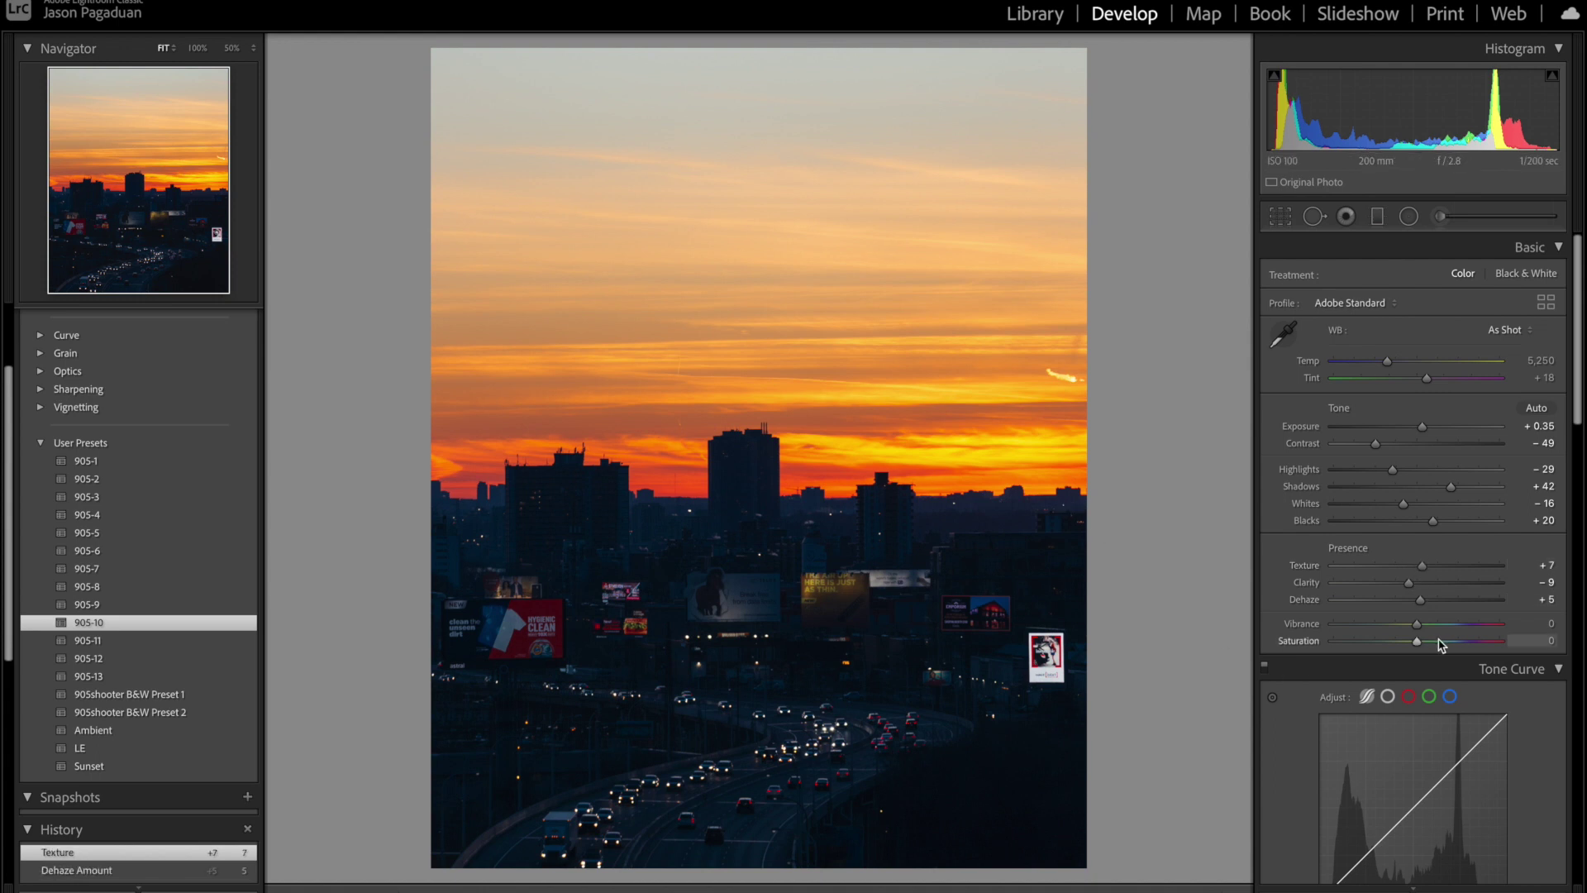
left_click_drag(1416, 630, 1407, 642)
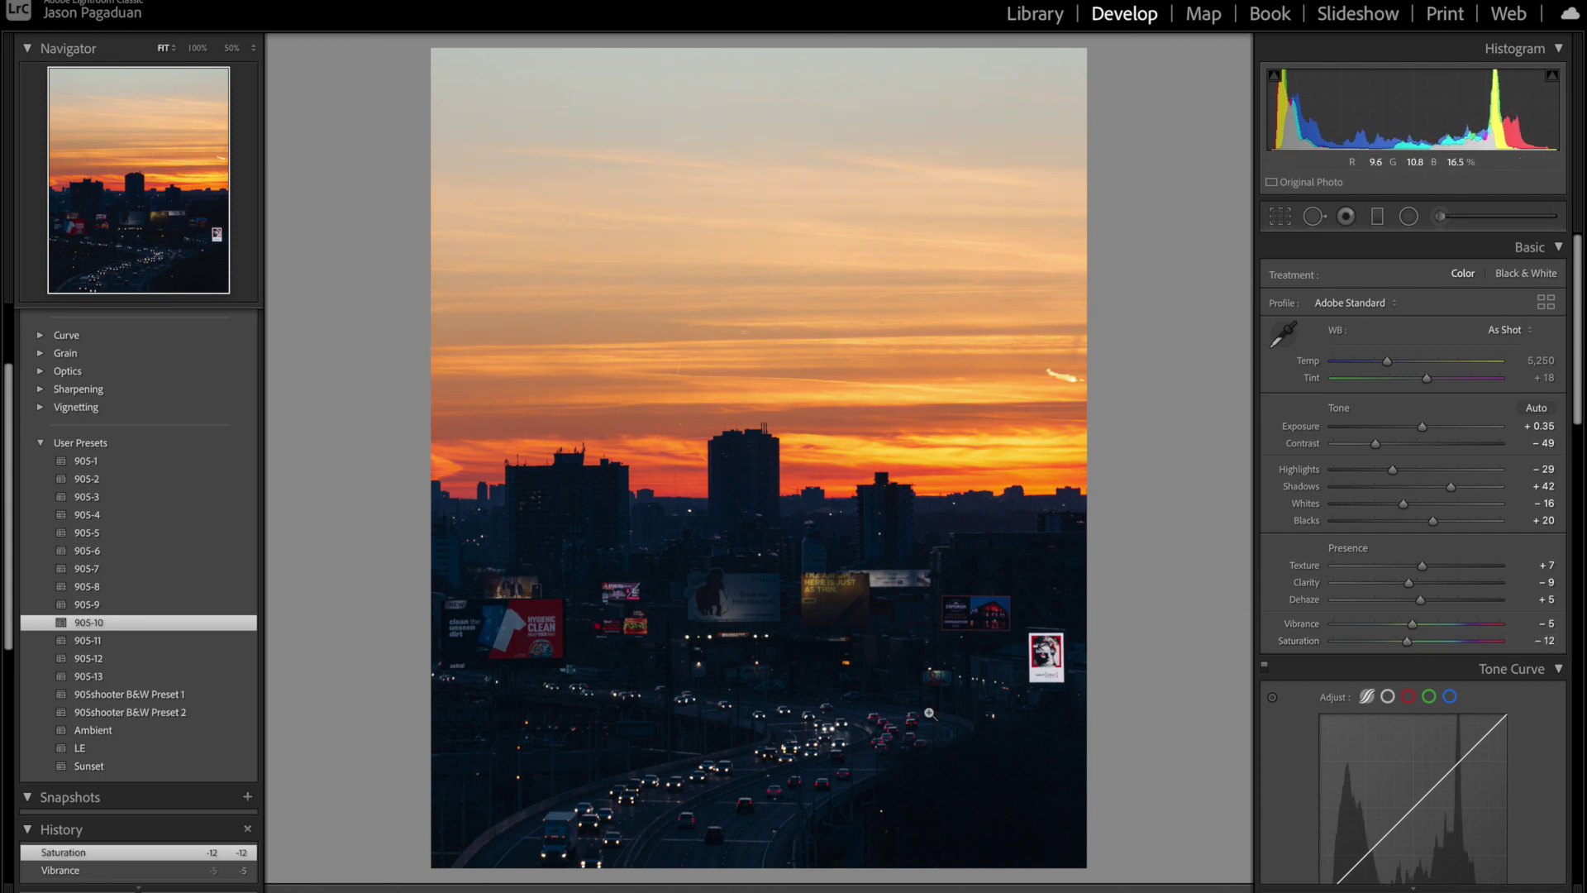
Step: Shape the sunset photo's tone curve with highlights -24, lights -10, darks +9 and shadows +21
scroll(1406, 612, "down", 3)
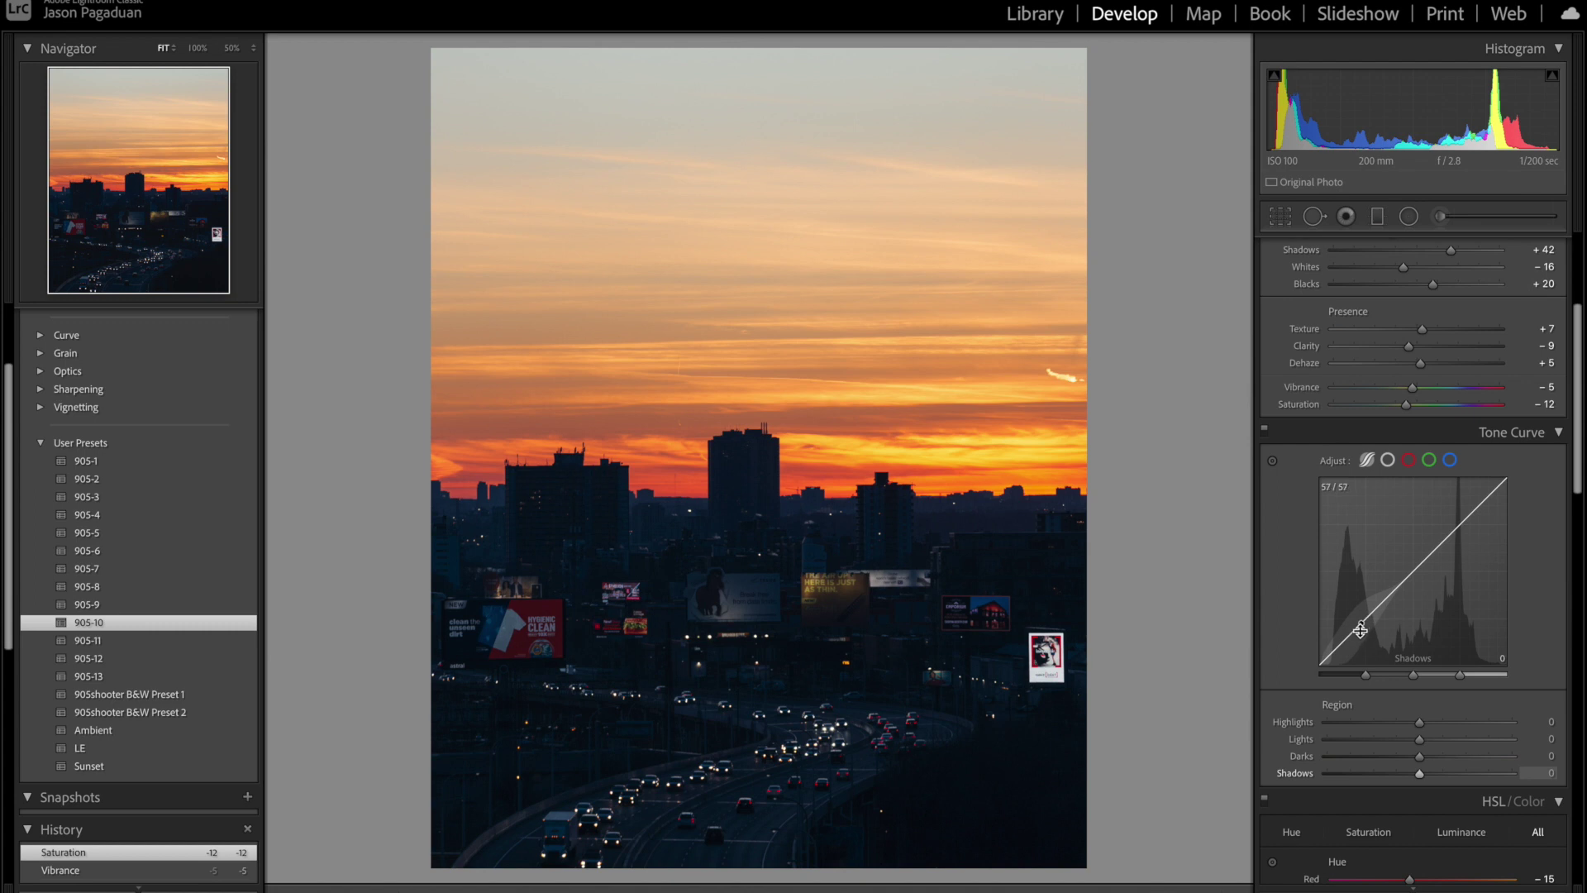
left_click_drag(1360, 630, 1358, 622)
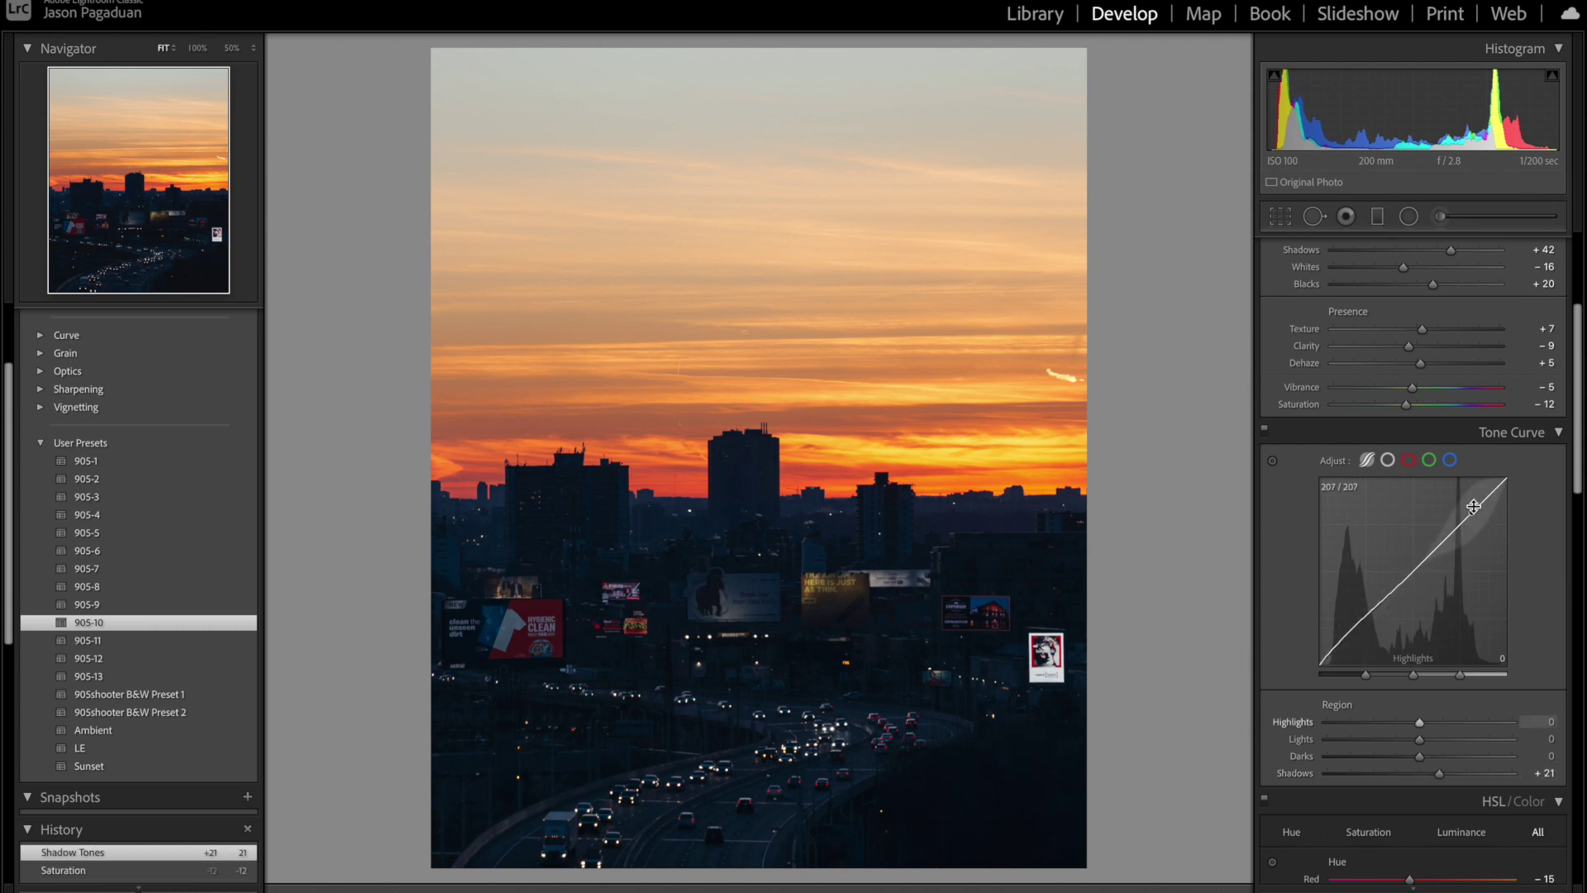
left_click_drag(1473, 506, 1471, 579)
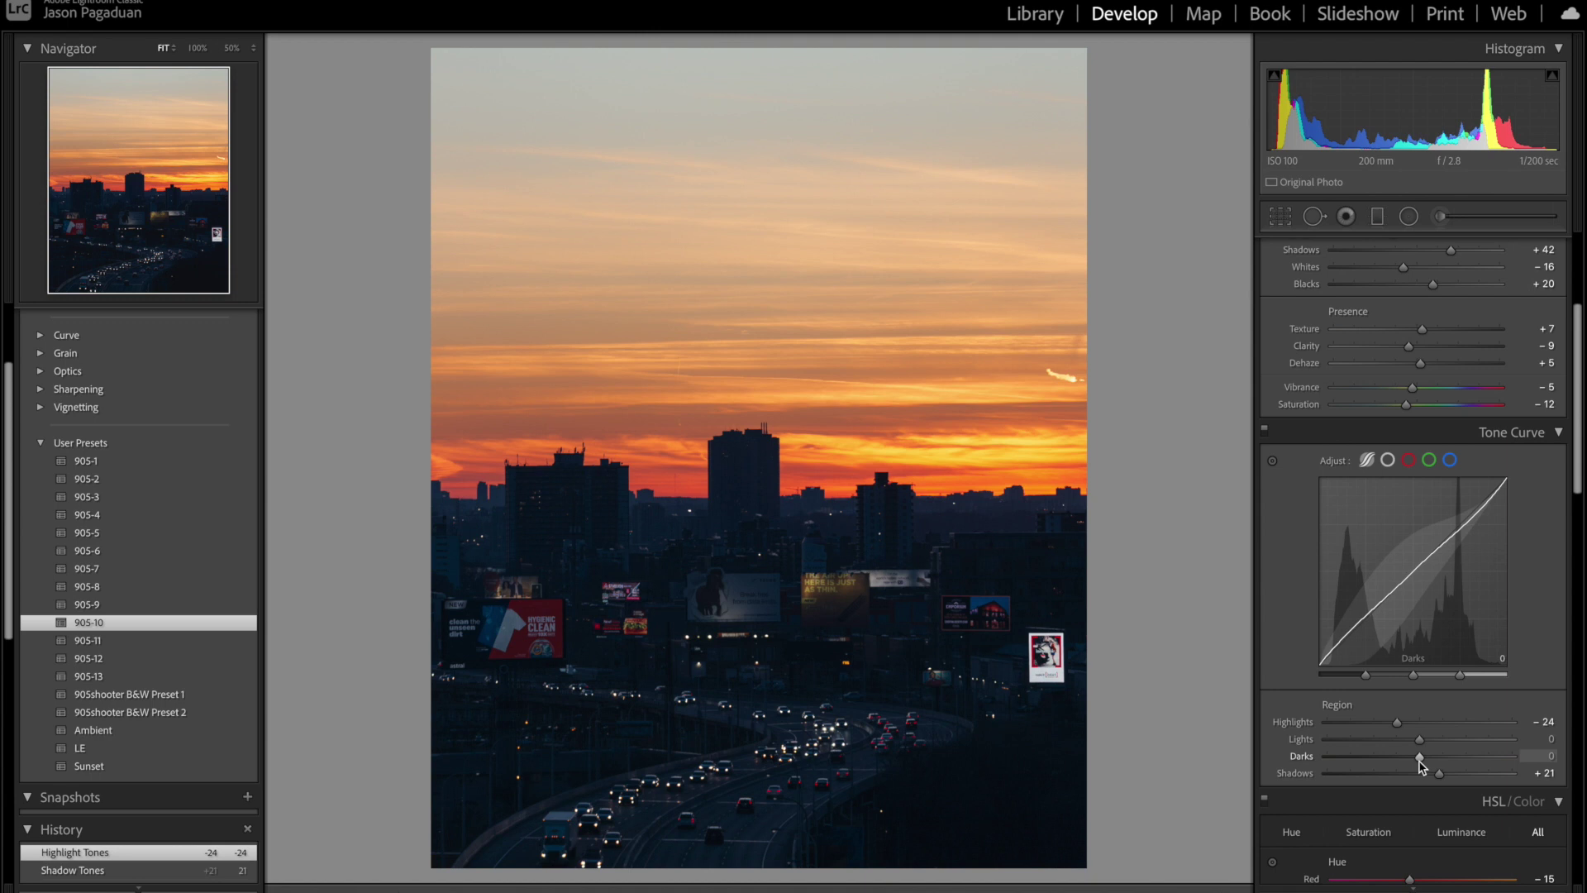
left_click_drag(1419, 757, 1412, 741)
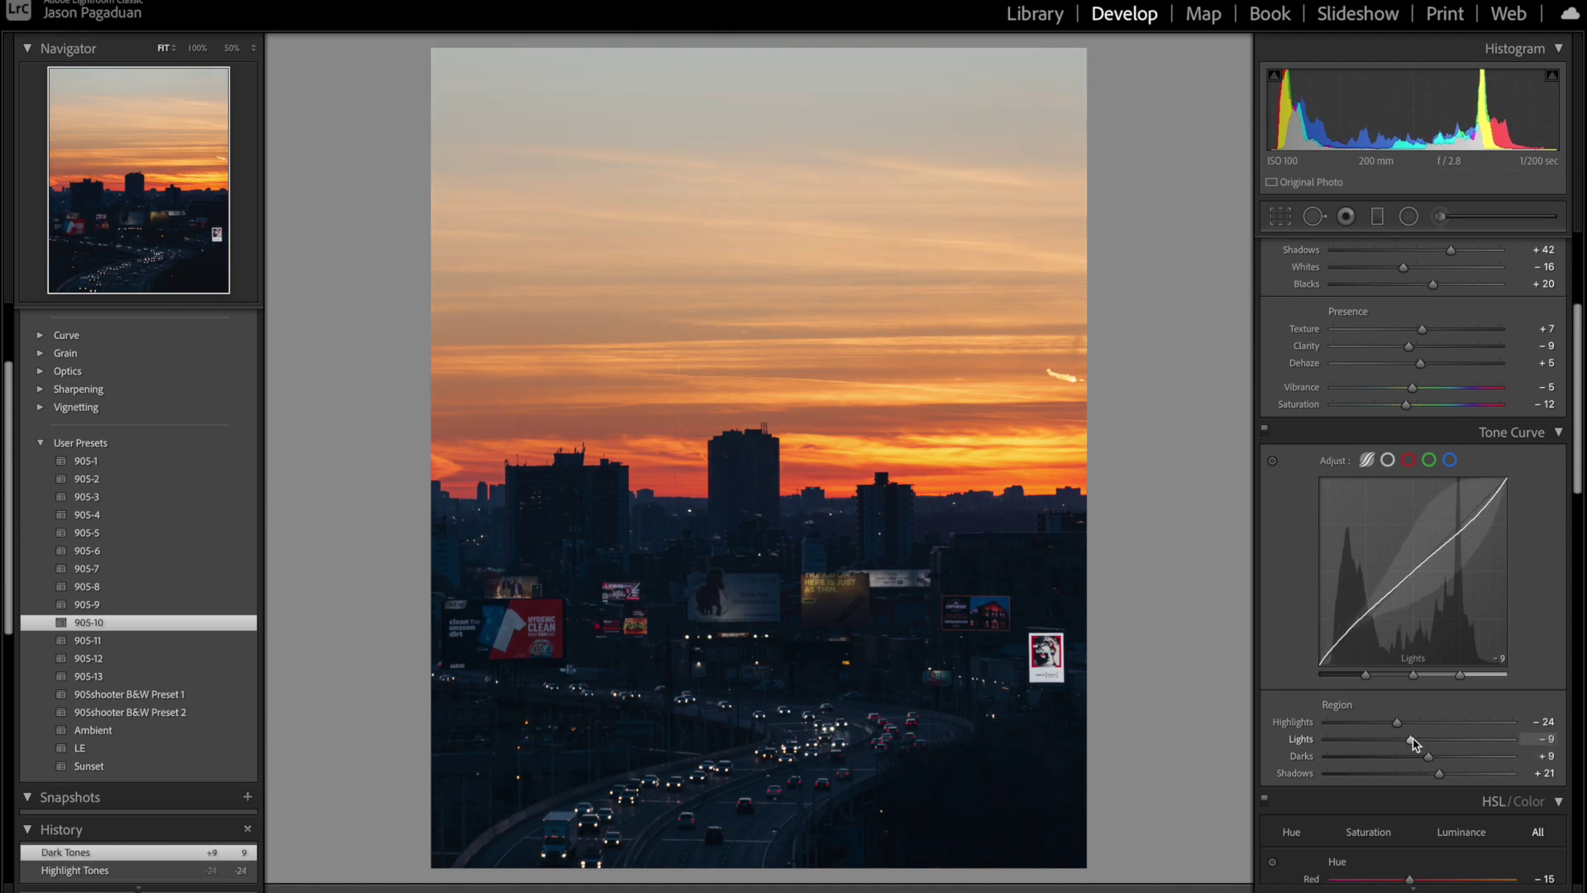
Step: Set HSL saturation to yellow +10, purple -15 and magenta -8, set blue luminance to -24, and adjust orange and yellow luminance
scroll(1412, 742, "down", 10)
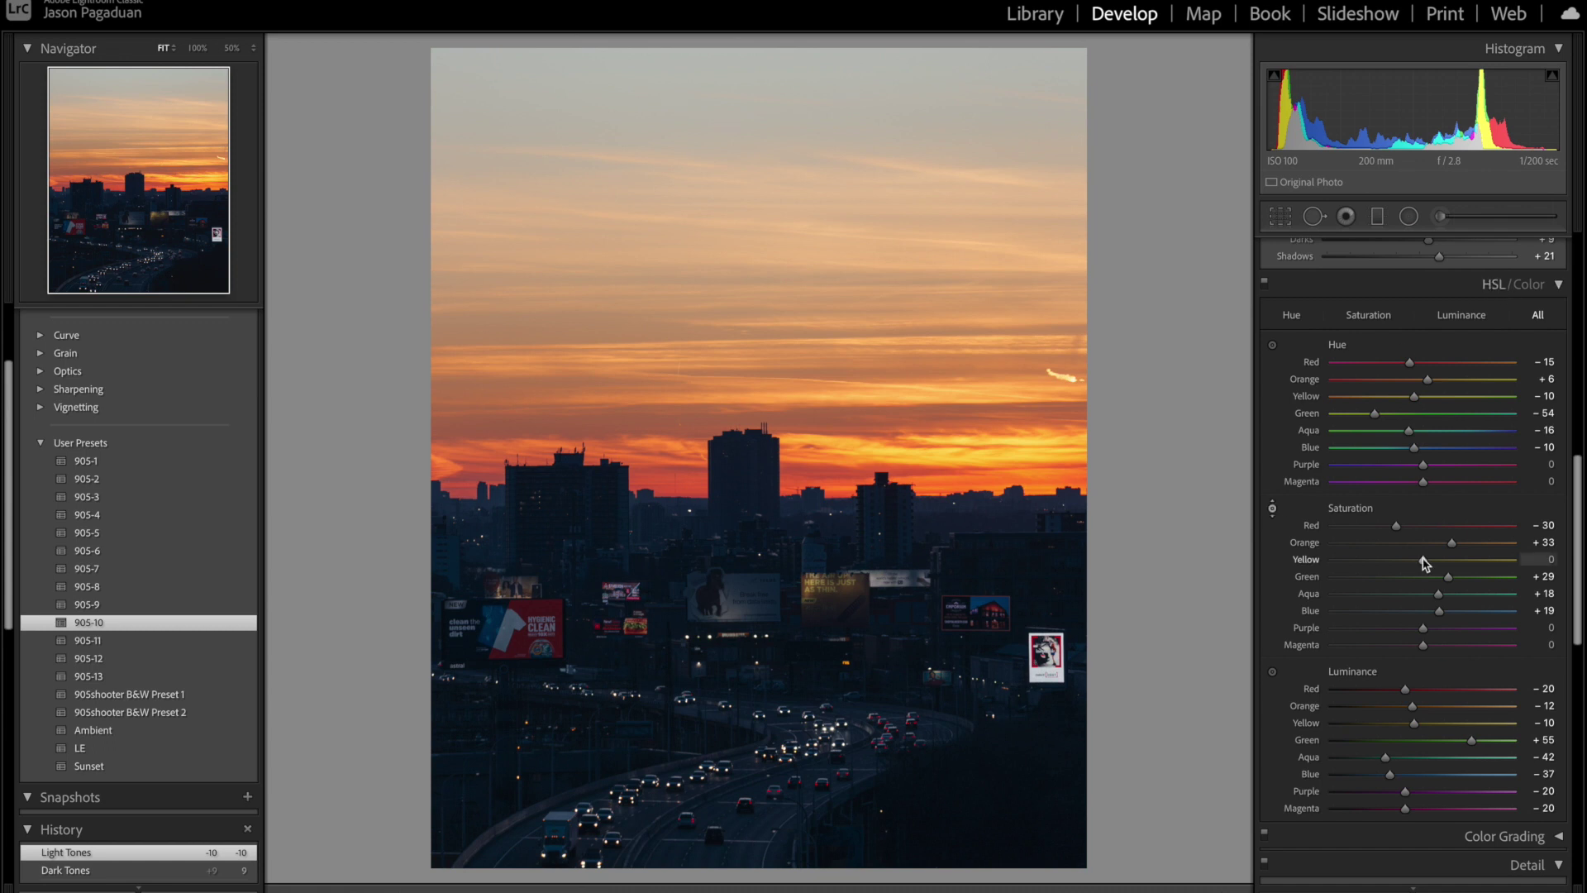
left_click_drag(1424, 563, 1434, 564)
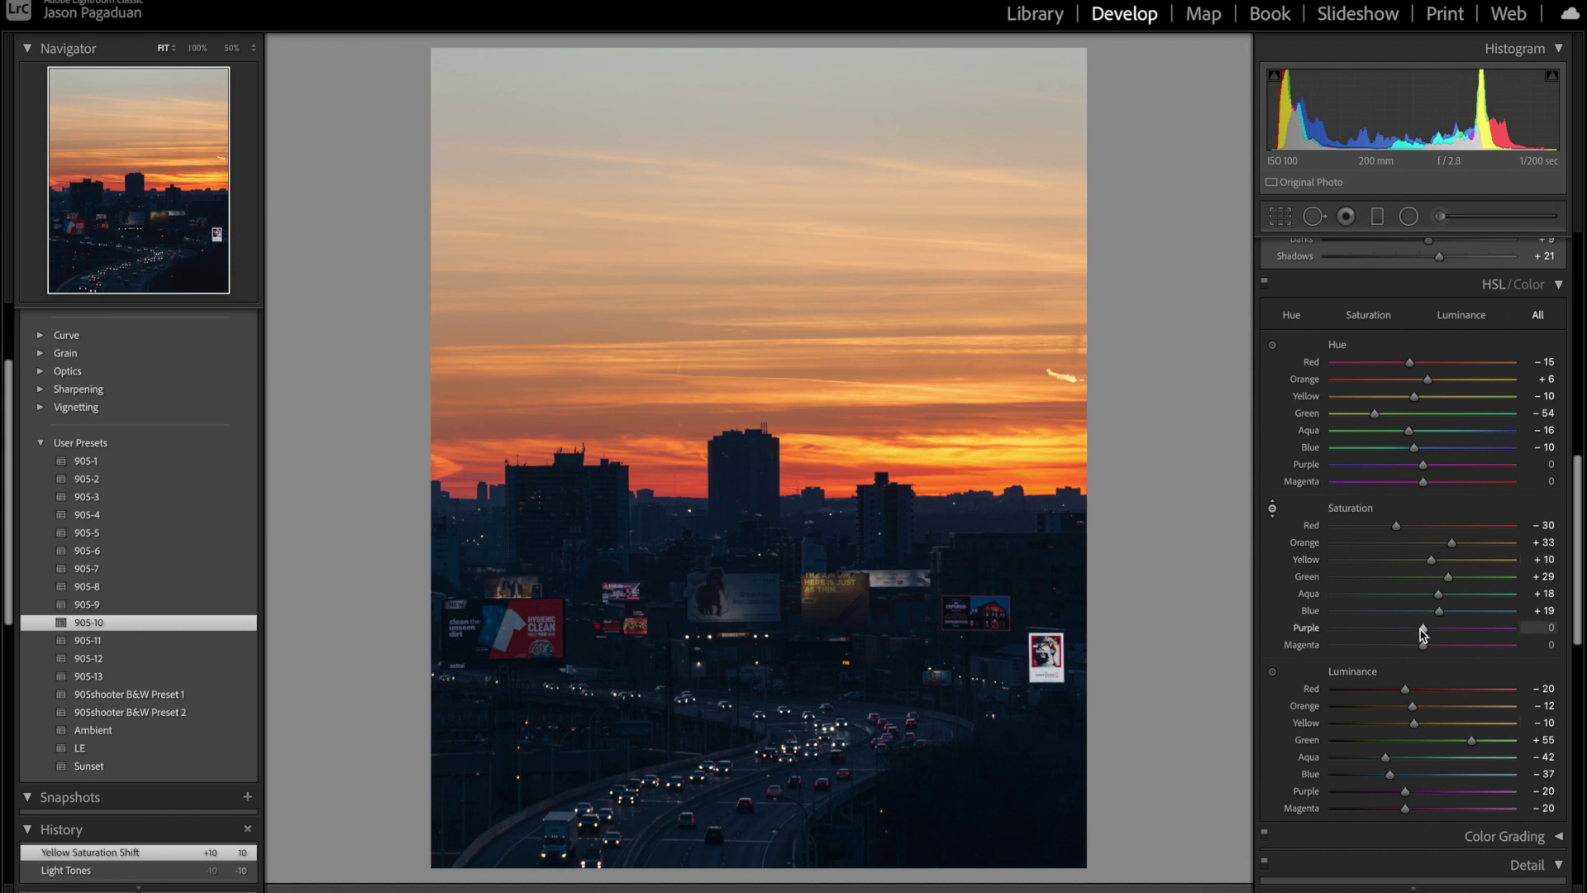
left_click_drag(1423, 630, 1417, 645)
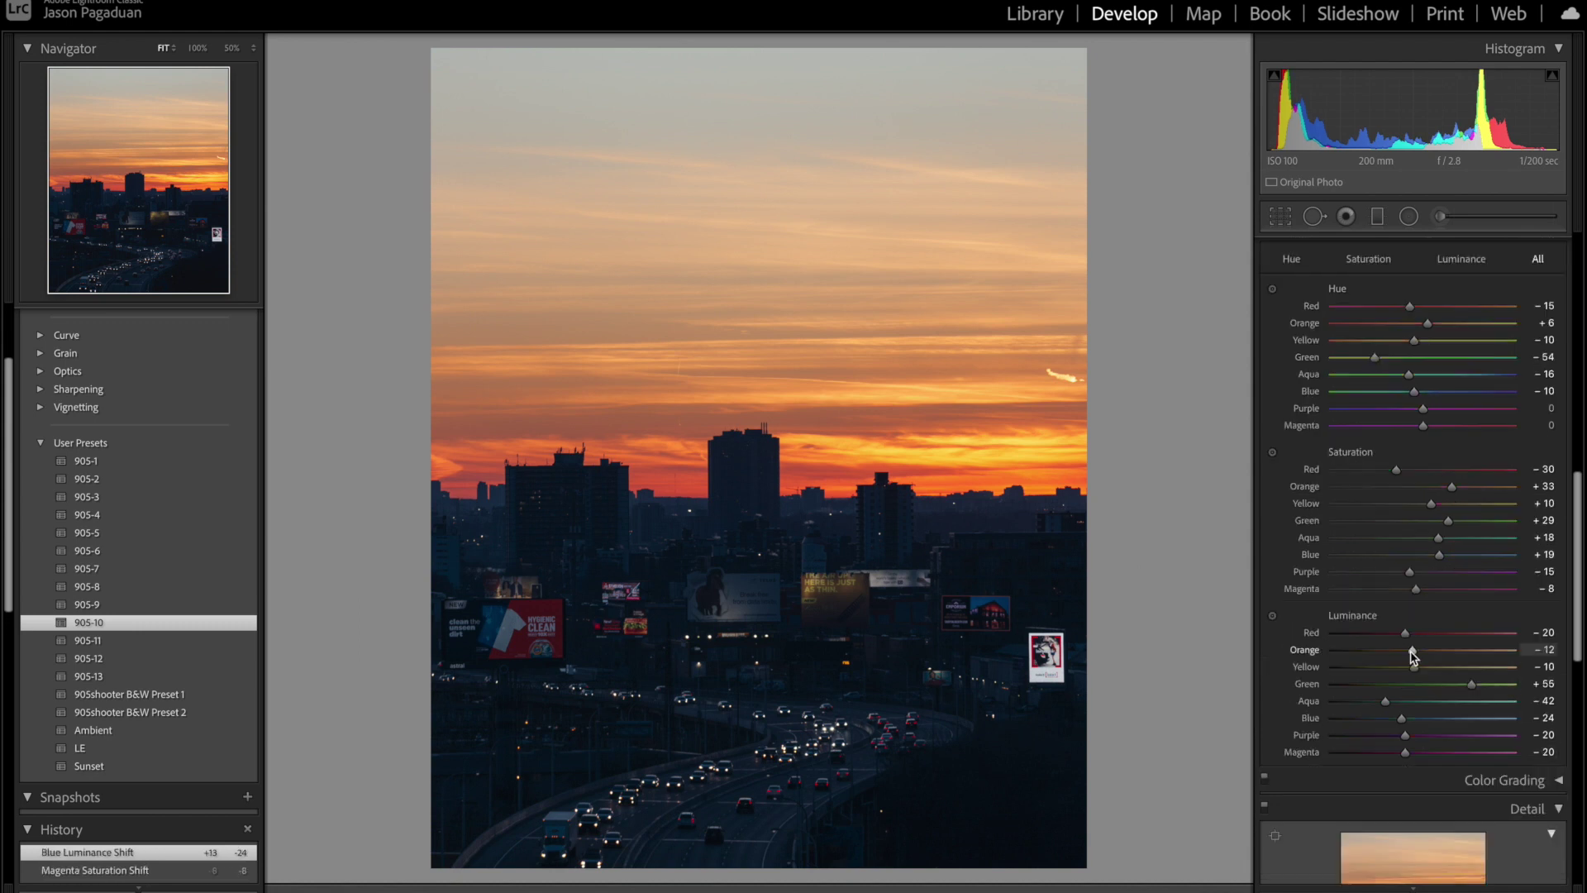
left_click_drag(1411, 651, 1419, 670)
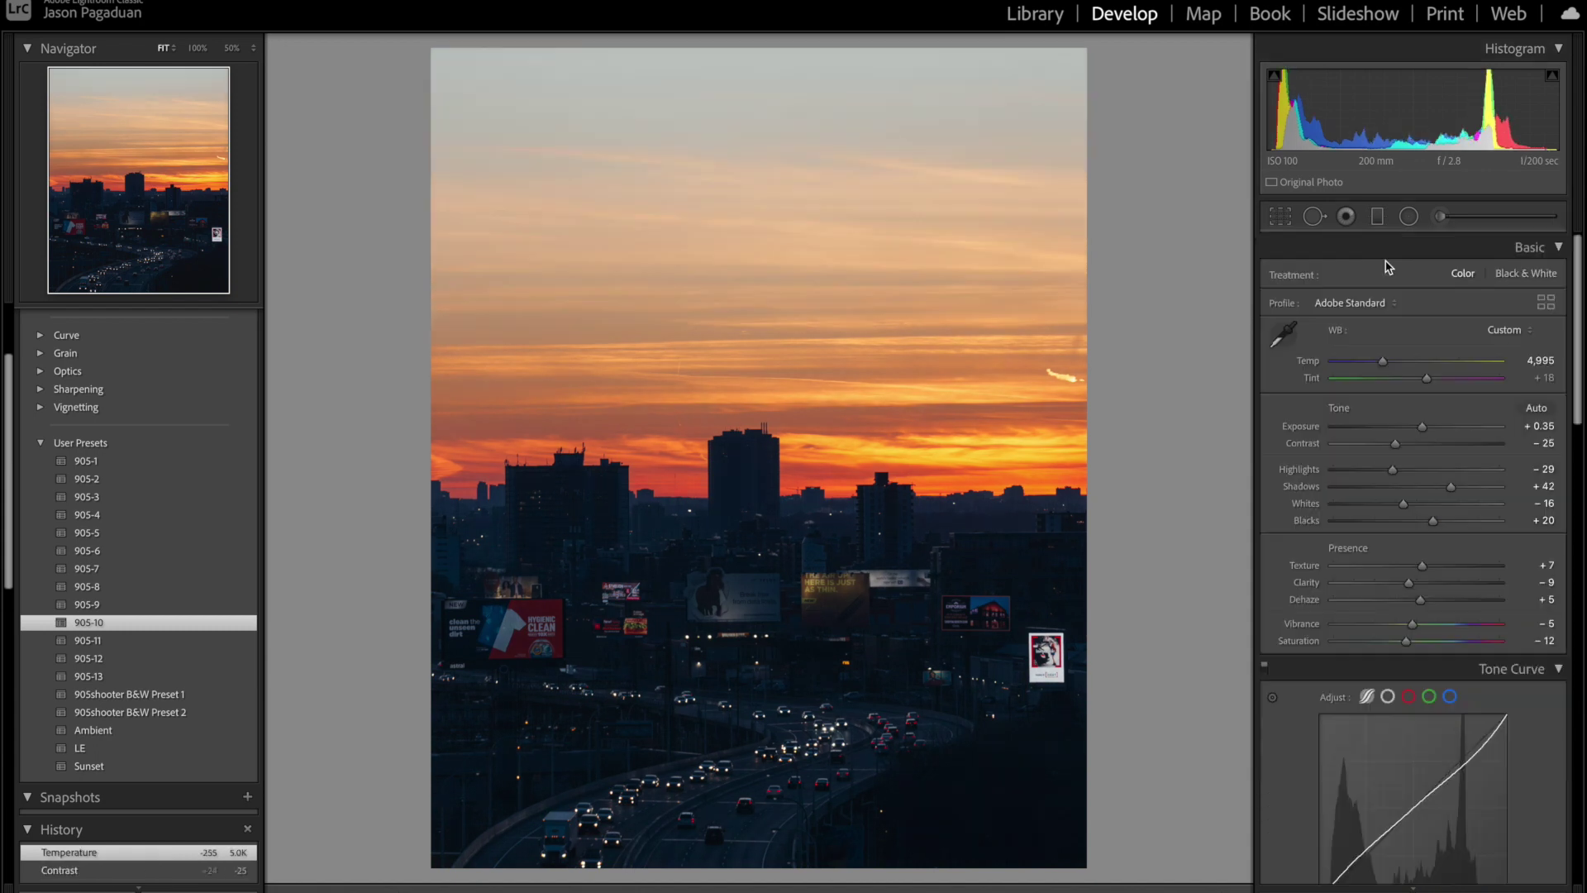
Step: Add a graduated filter from the sunset photo's bottom edge up into the sky and adjust its shadows, blacks and exposure
left_click(1376, 218)
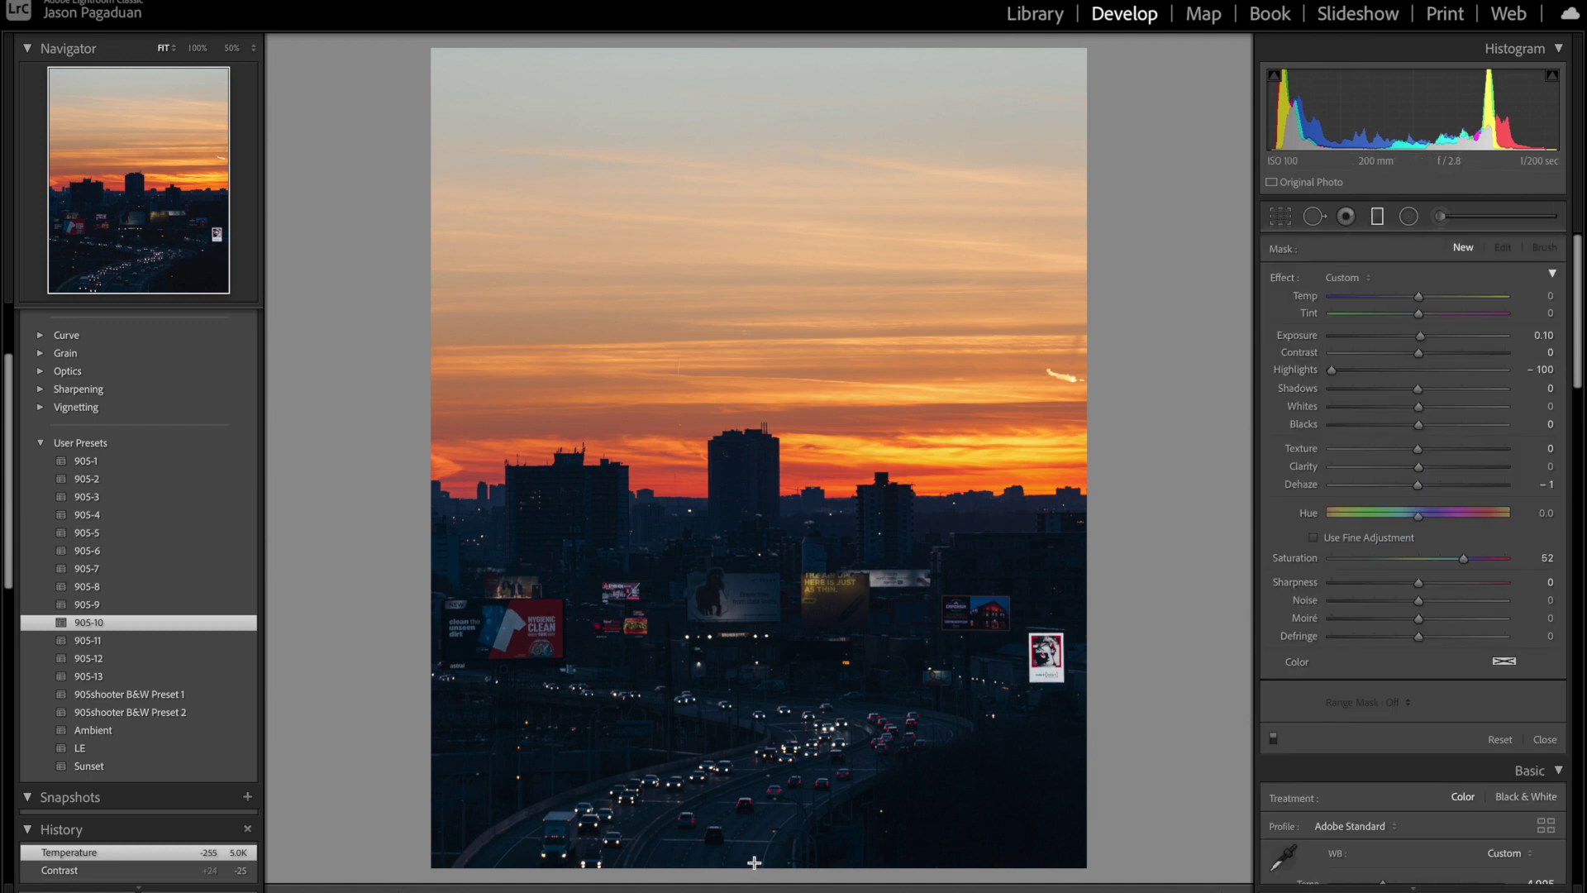
left_click_drag(754, 863, 756, 316)
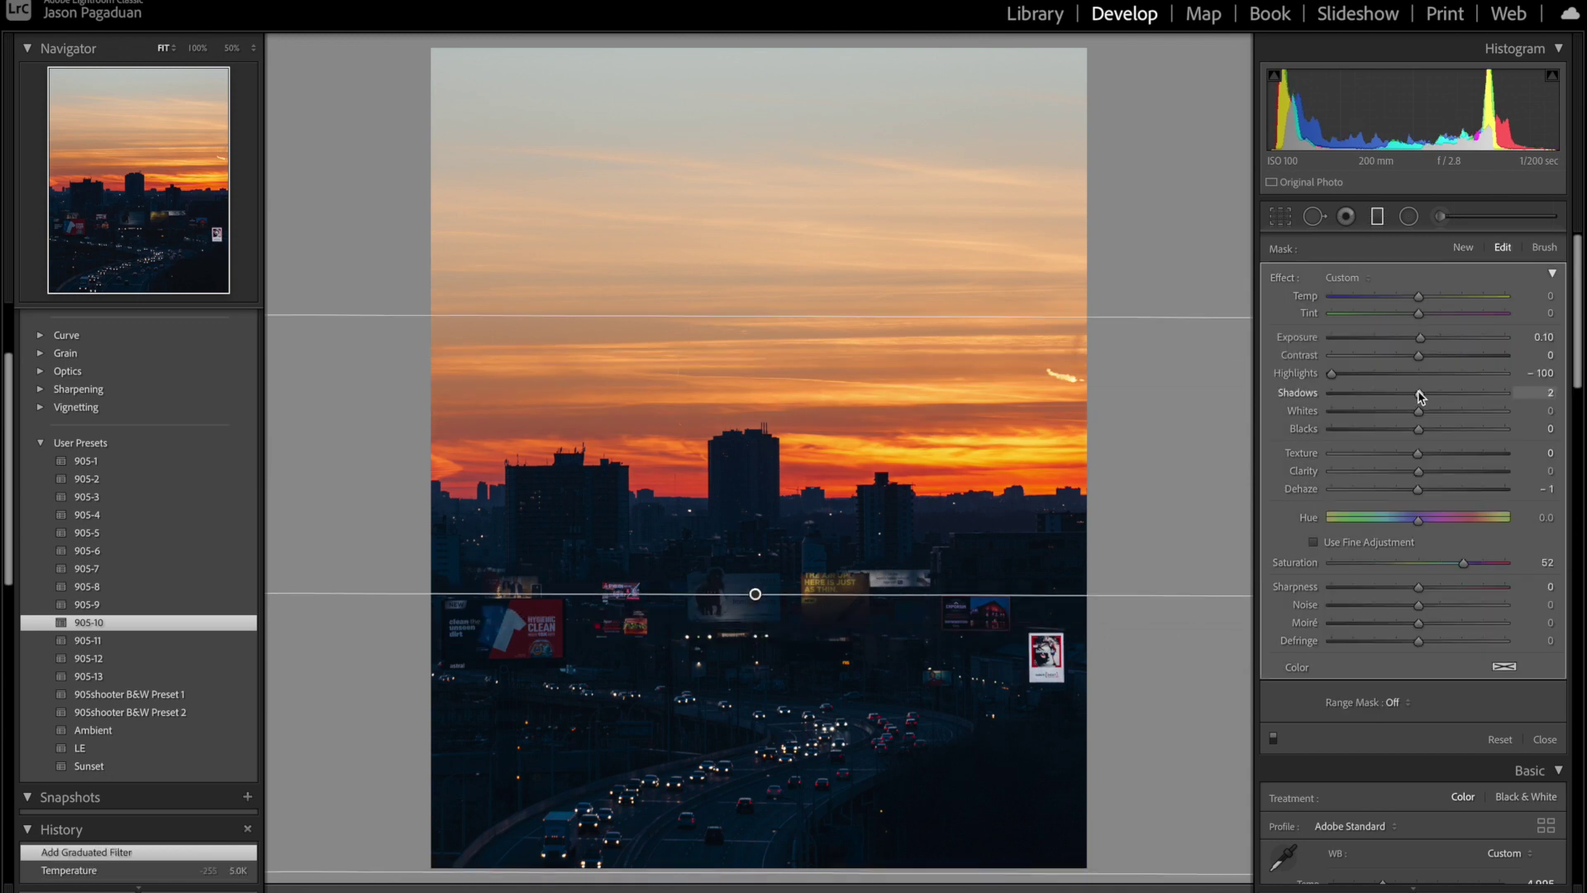
left_click_drag(1420, 396, 1428, 438)
left_click_drag(1427, 344, 1427, 344)
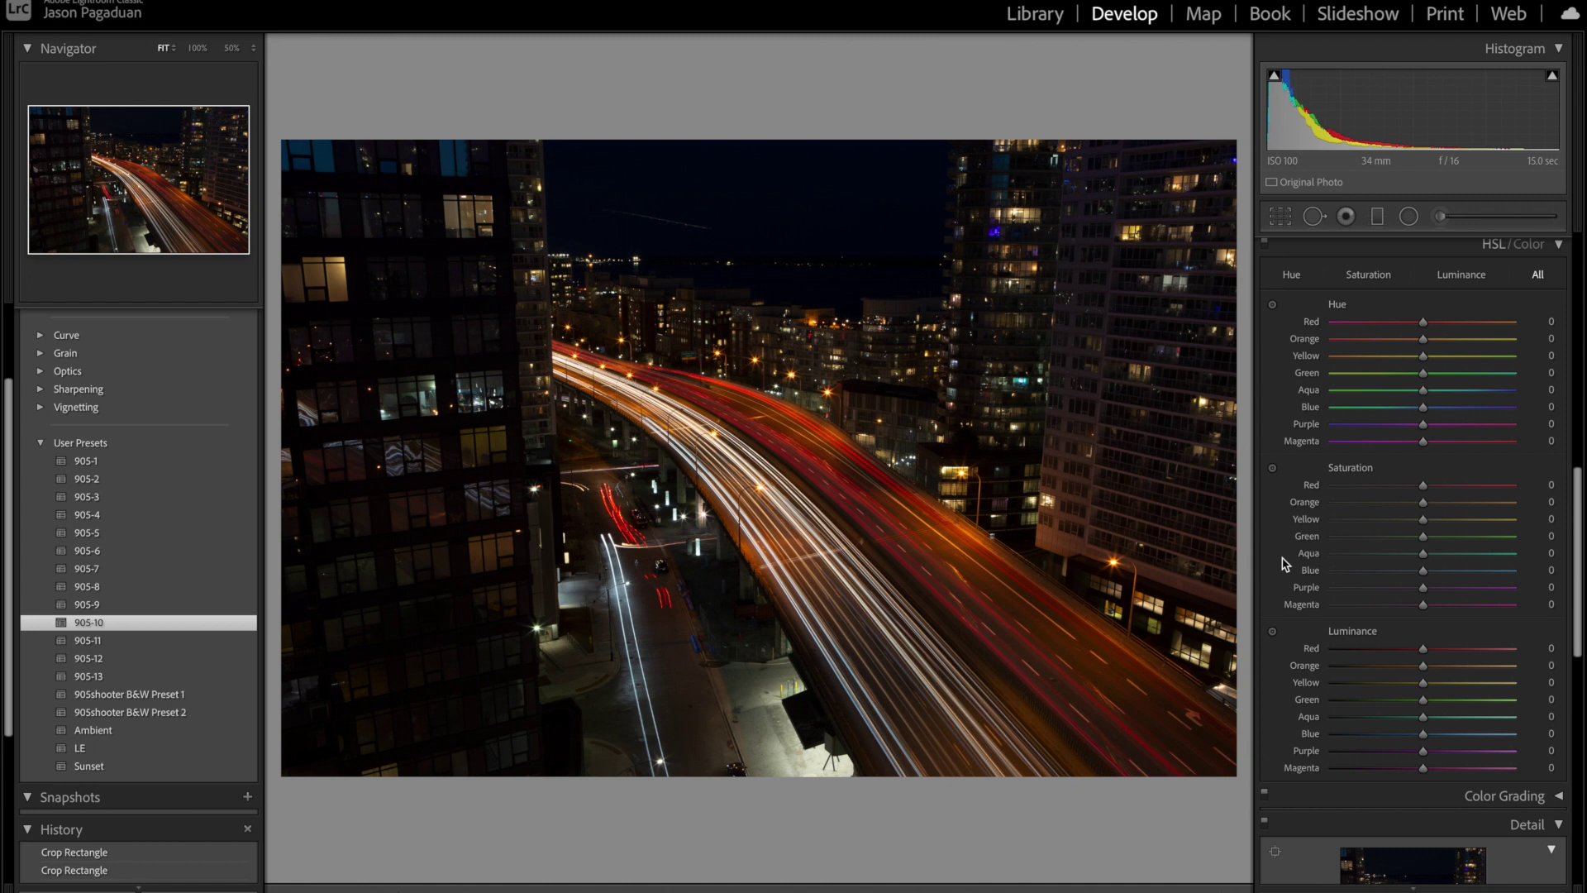
Step: Auto-straighten the night highway photo and set its crop to the 4 x 5 / 8 x 10 aspect in portrait orientation
key("r")
left_click(1532, 309)
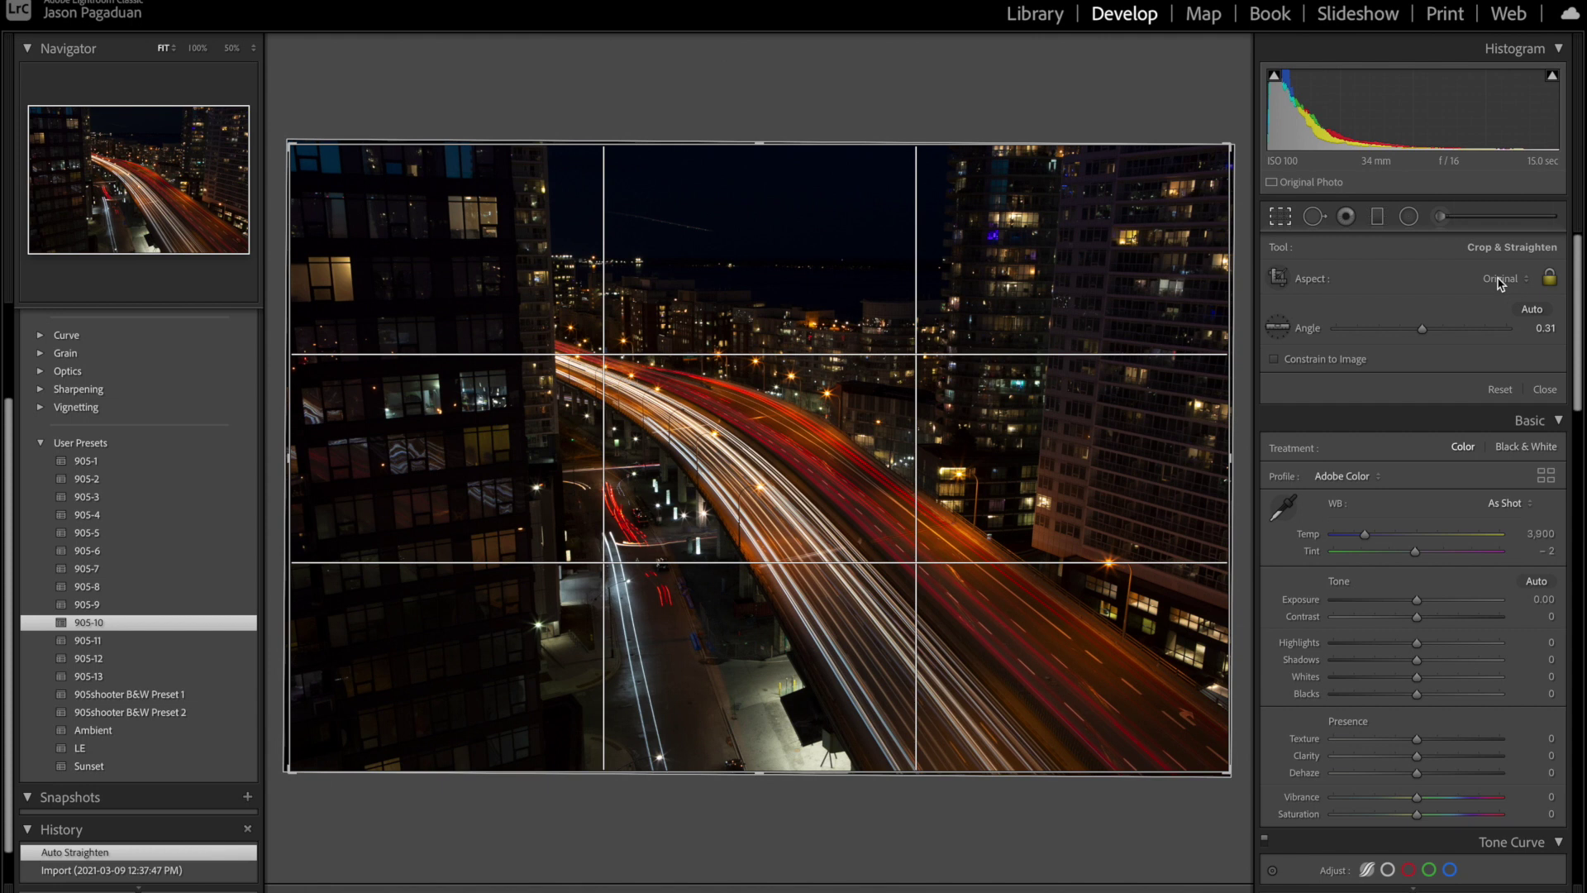
left_click(1500, 281)
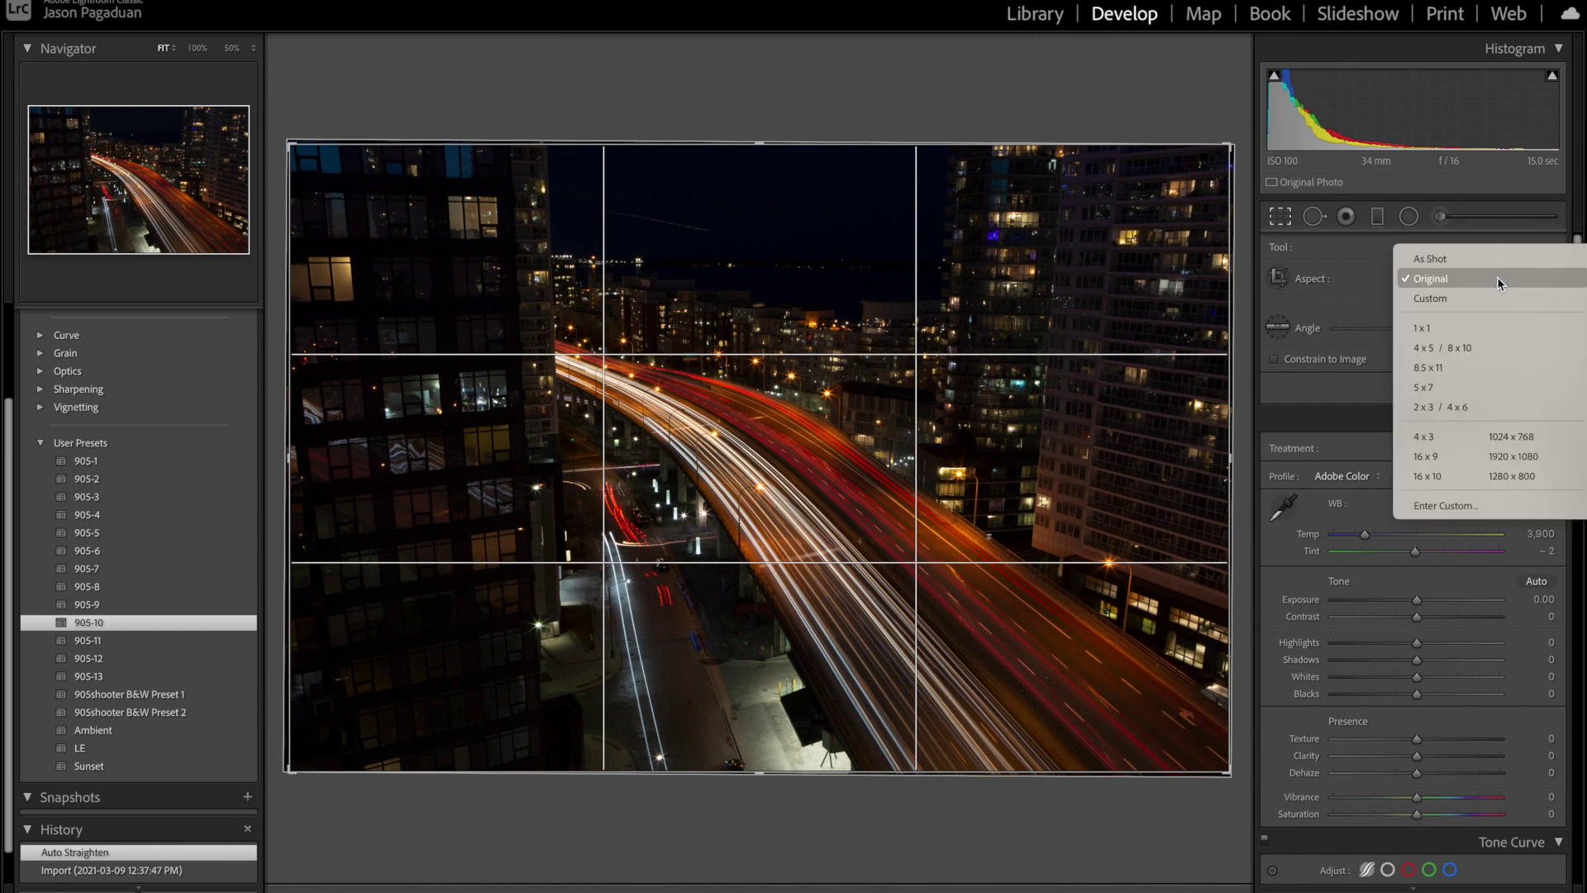
key("Escape")
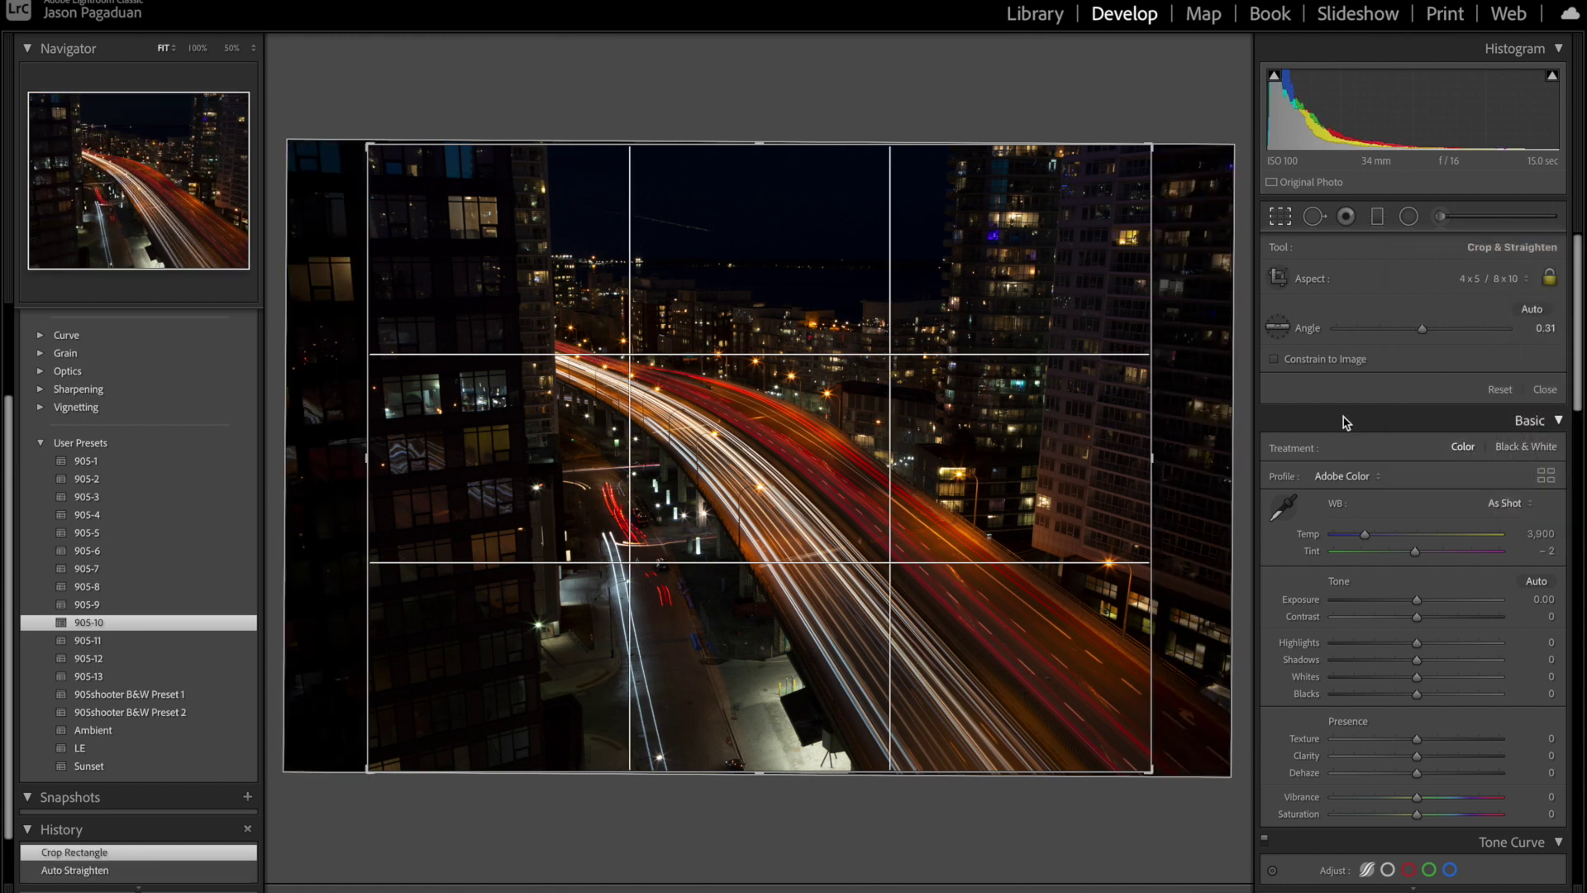
key("x")
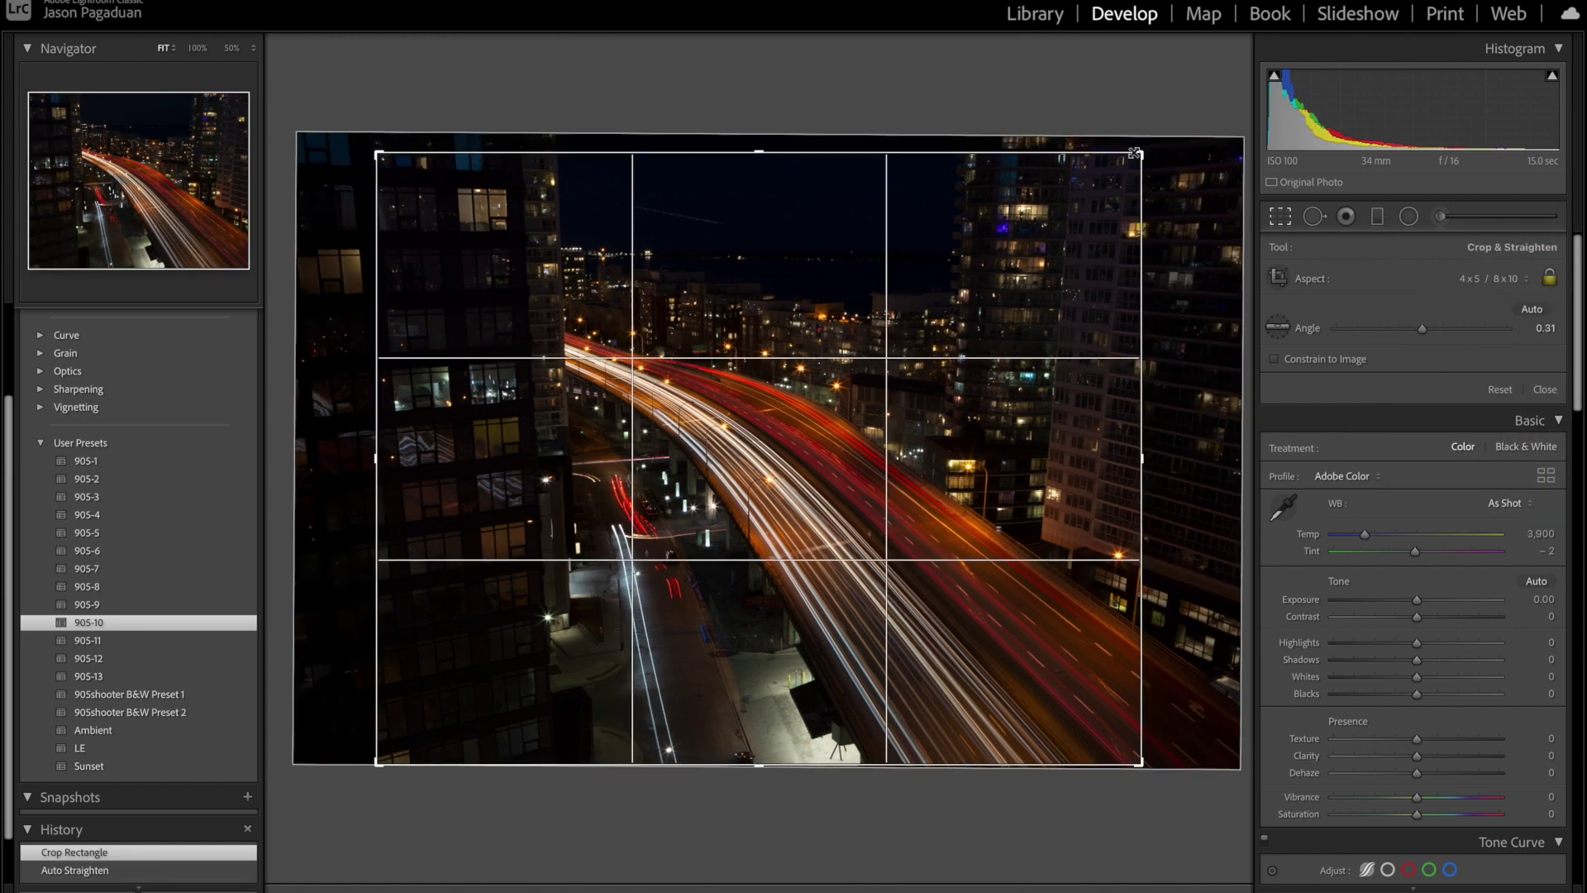
Step: Shrink and reposition the portrait crop around the highway curve, leaving out the towers on both sides, and apply it
left_click_drag(1043, 167, 1066, 148)
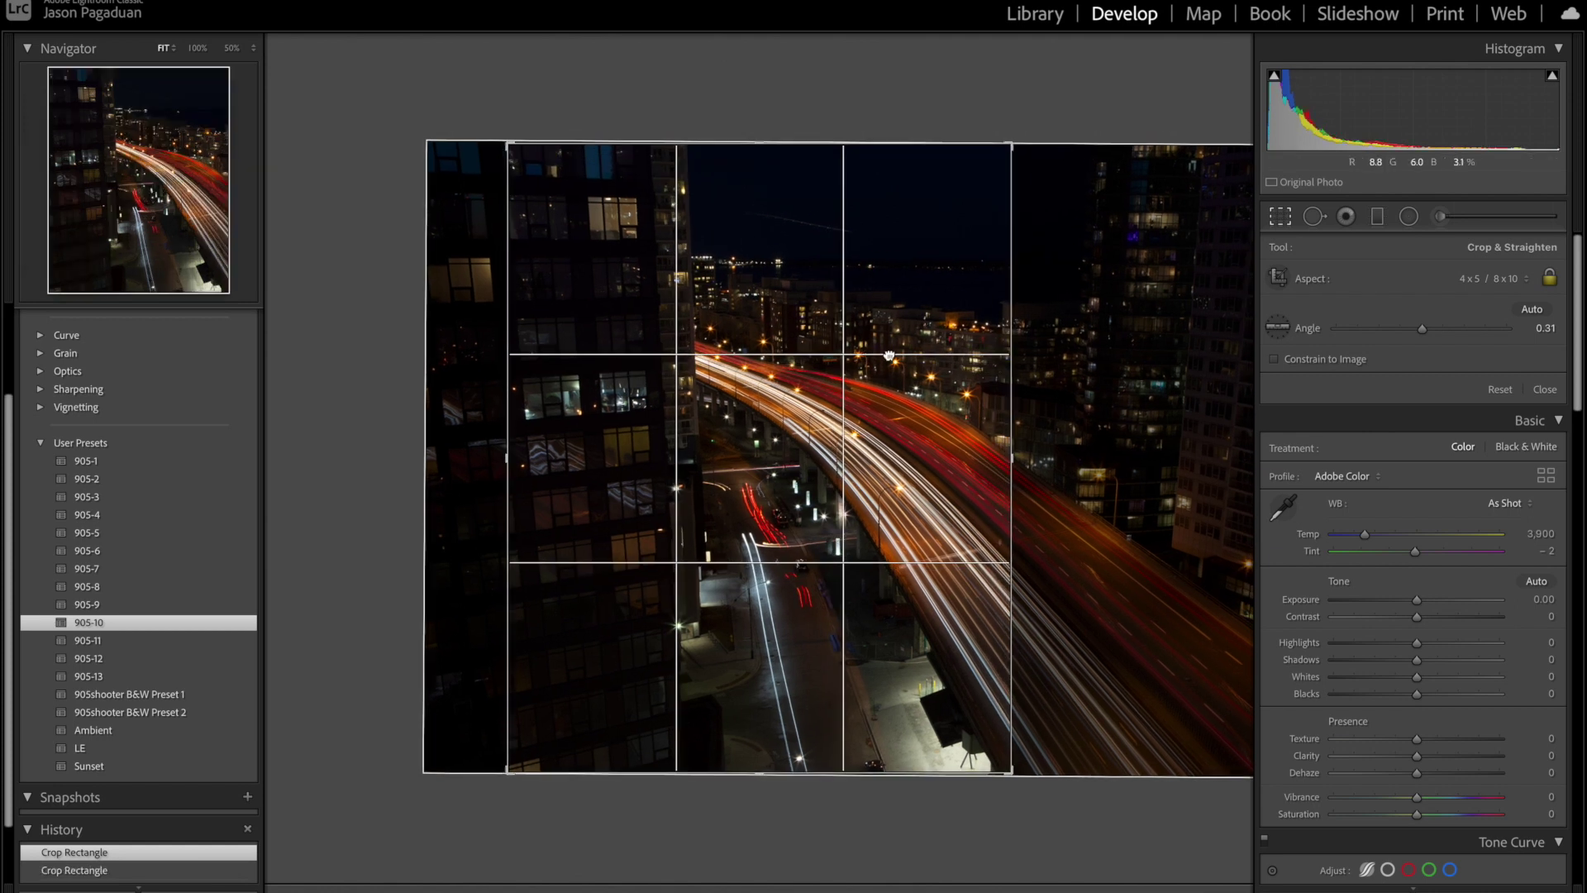
left_click_drag(759, 773, 759, 730)
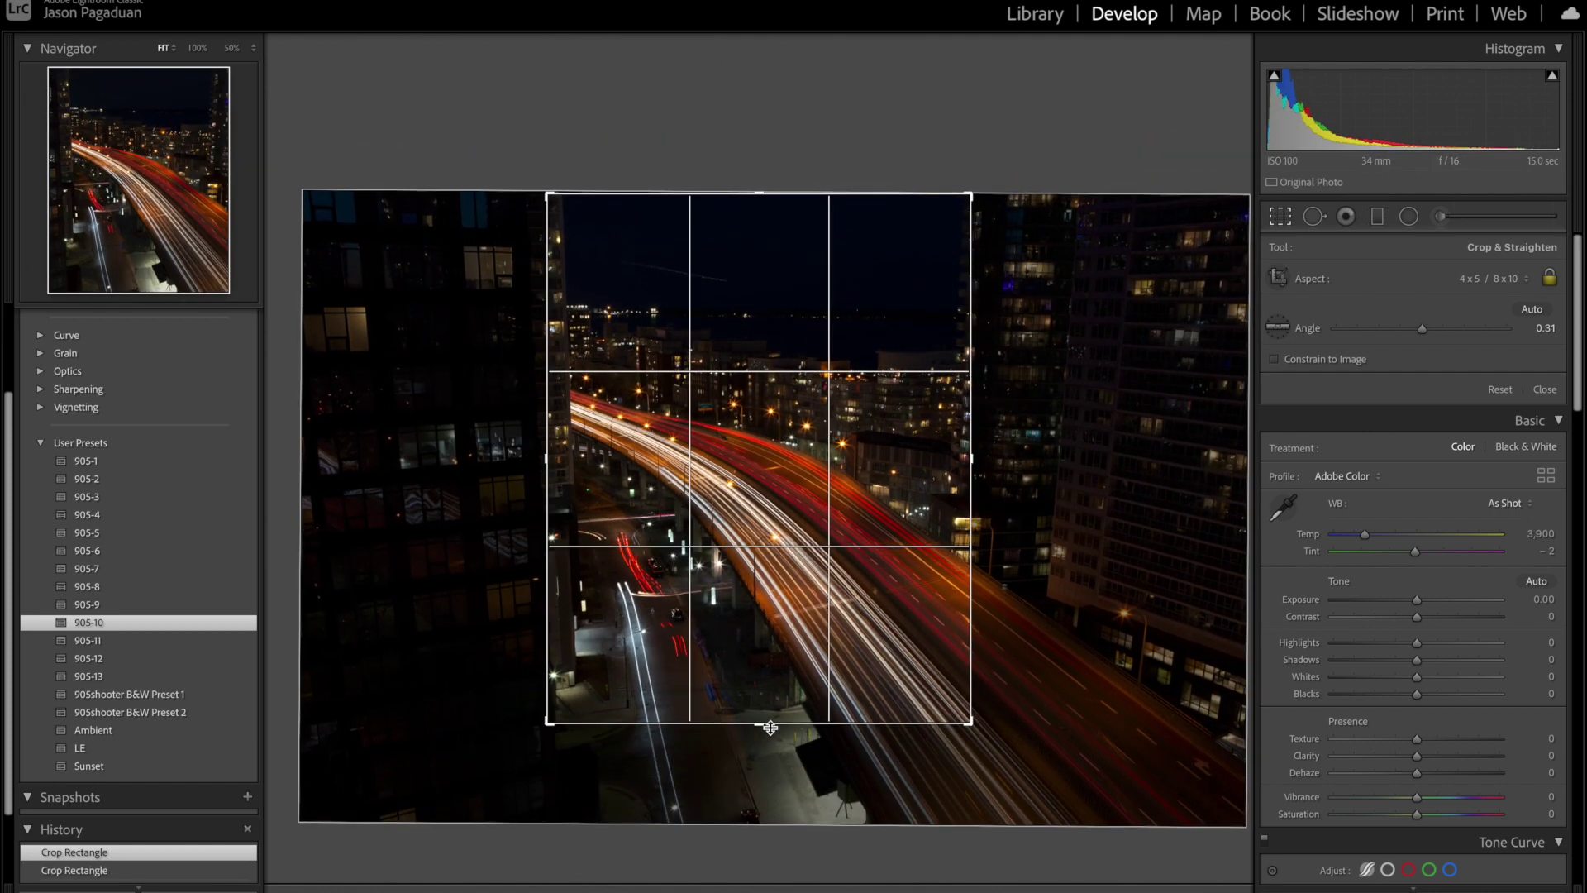
left_click_drag(547, 192, 568, 212)
left_click_drag(953, 217, 929, 224)
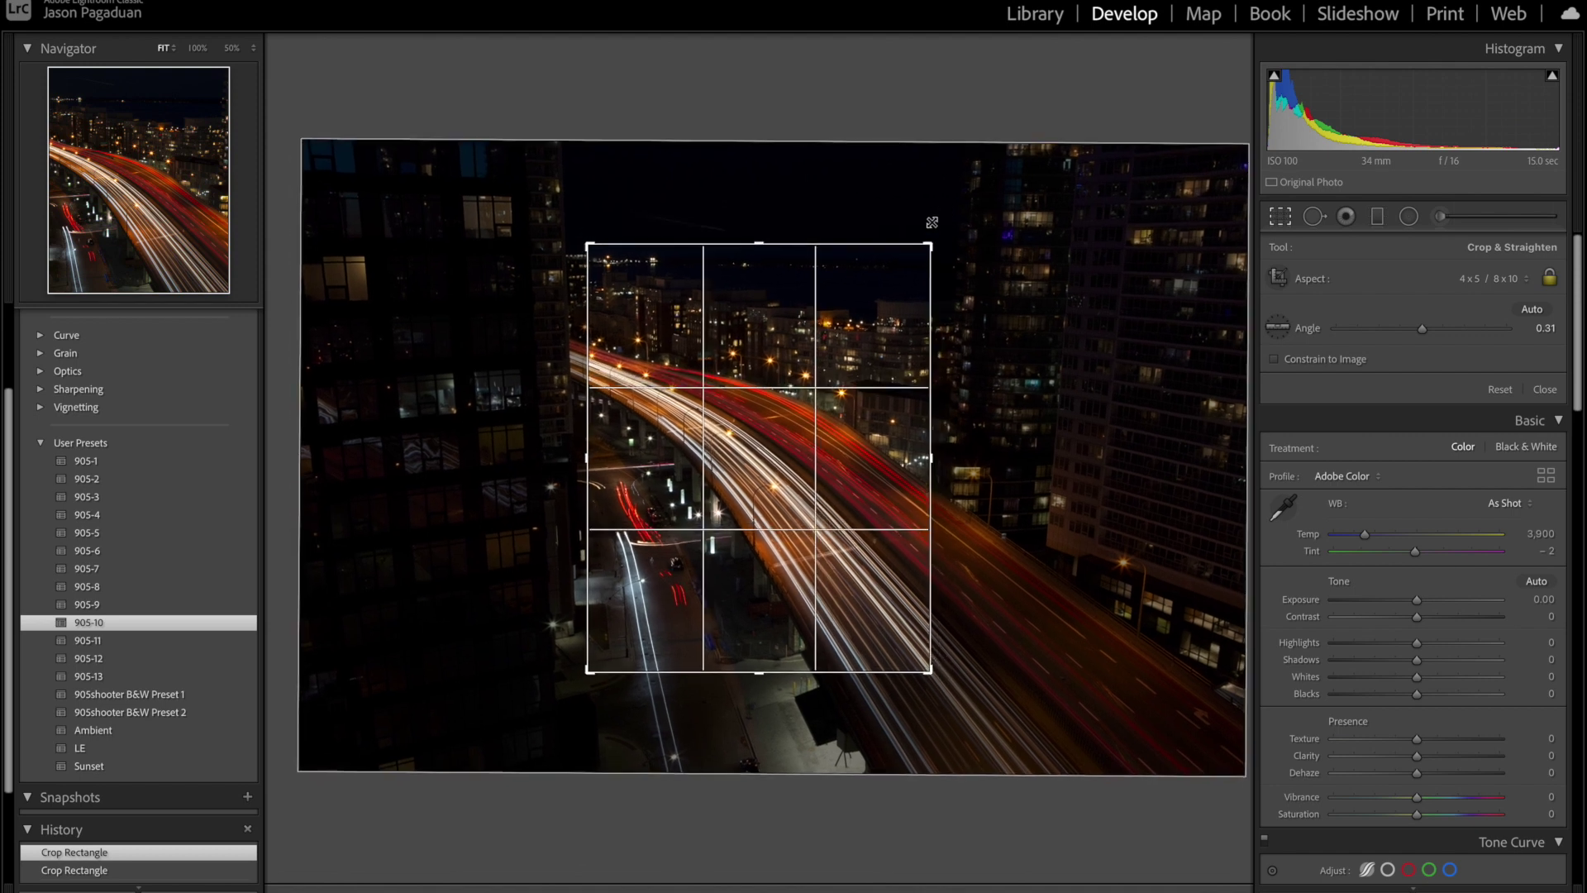
key("Return")
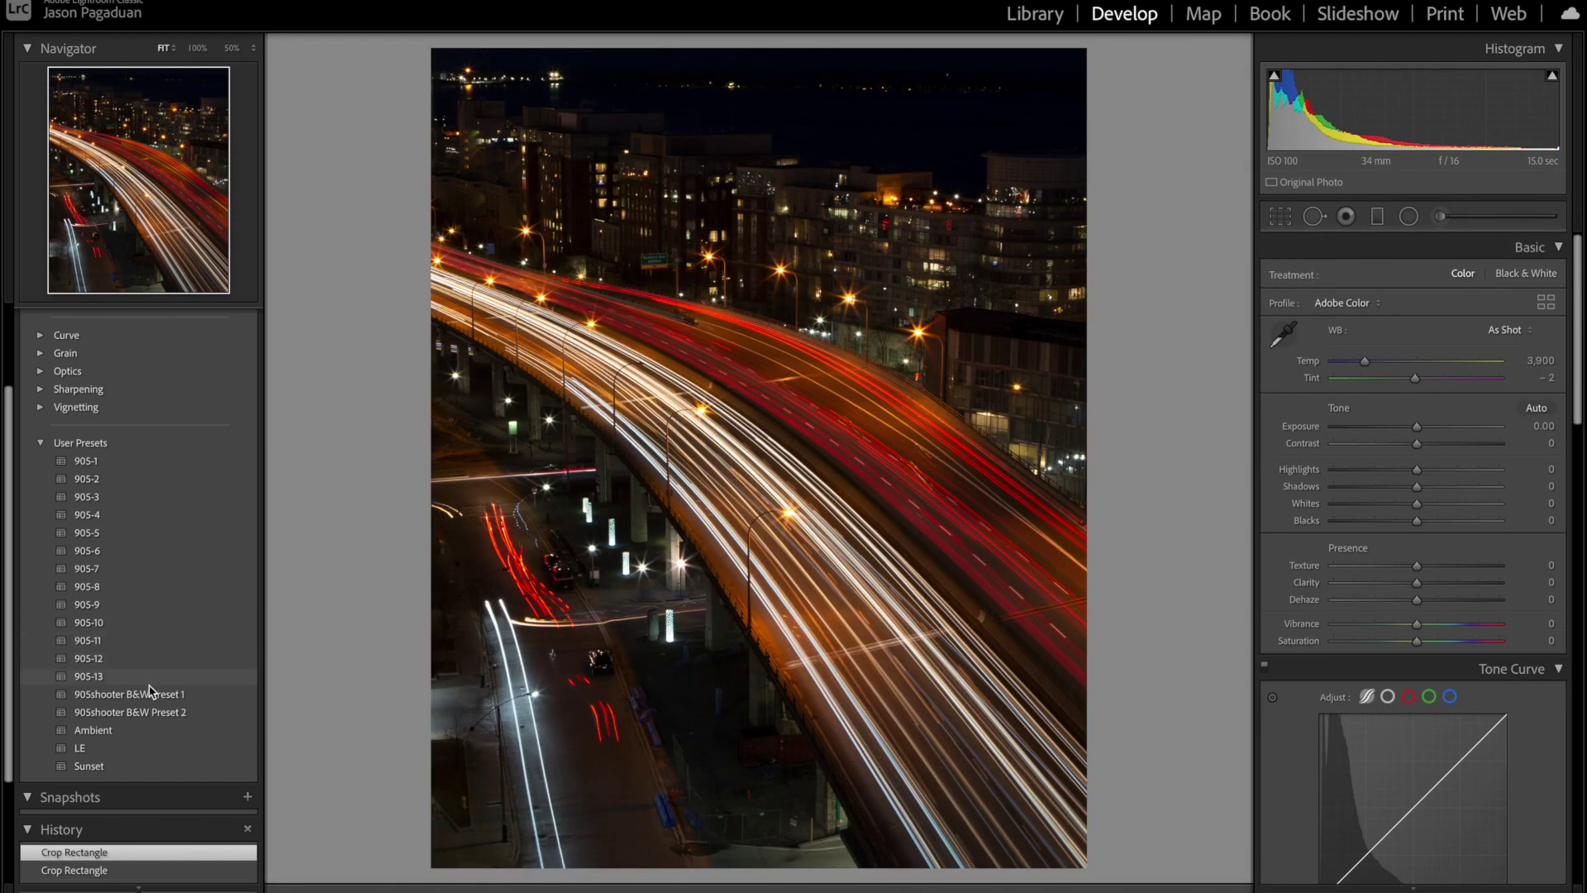
Step: Apply the LE preset to the highway photo and undo the last tone curve highlights change
left_click(94, 750)
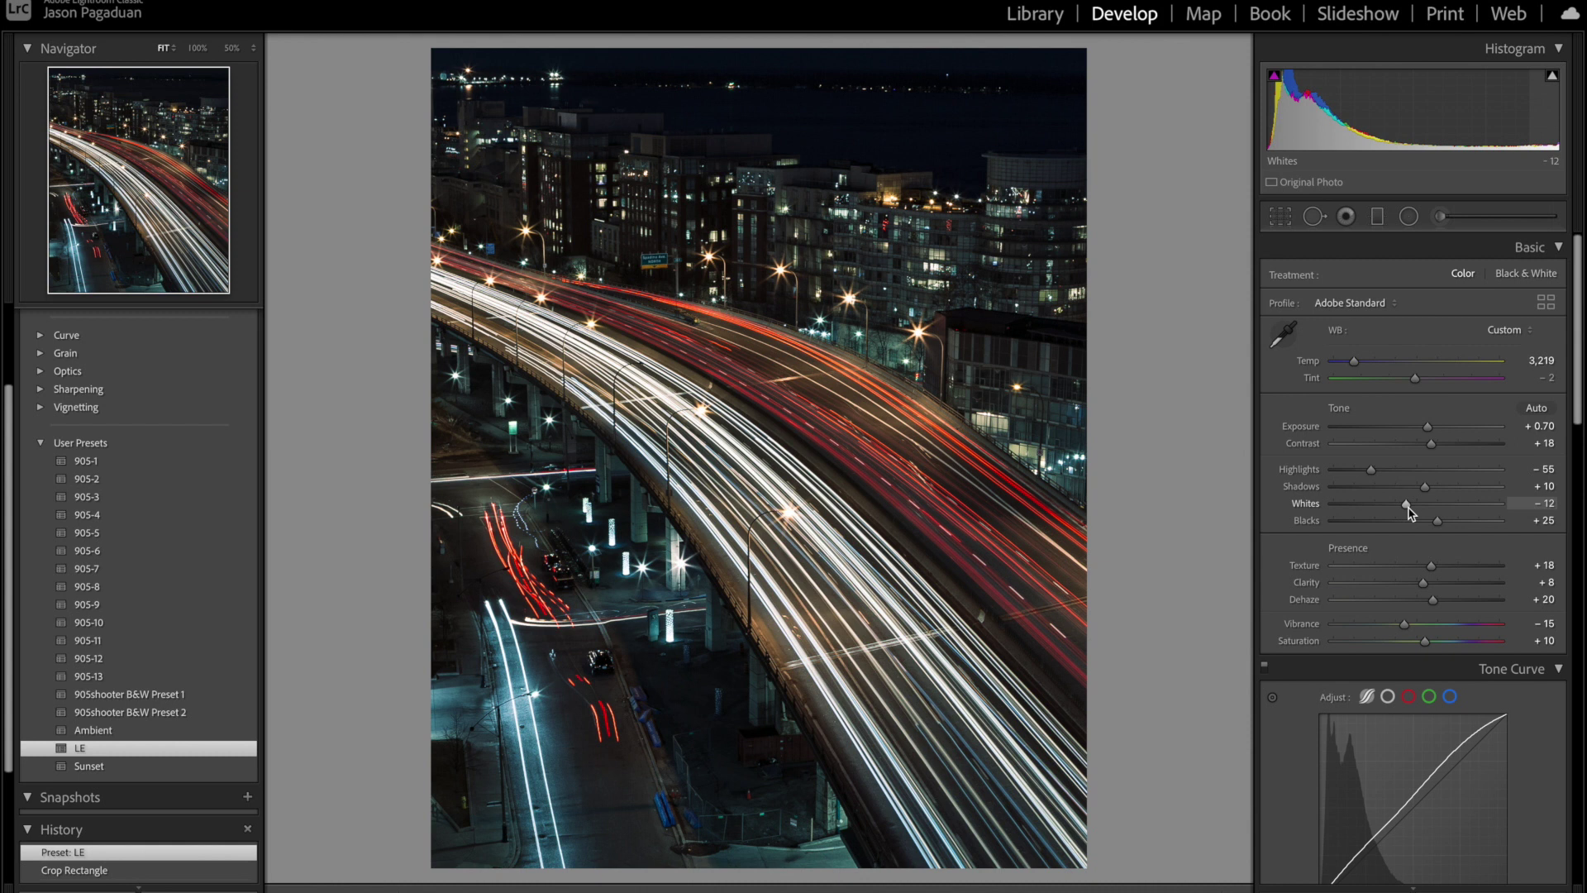
key("ctrl+z")
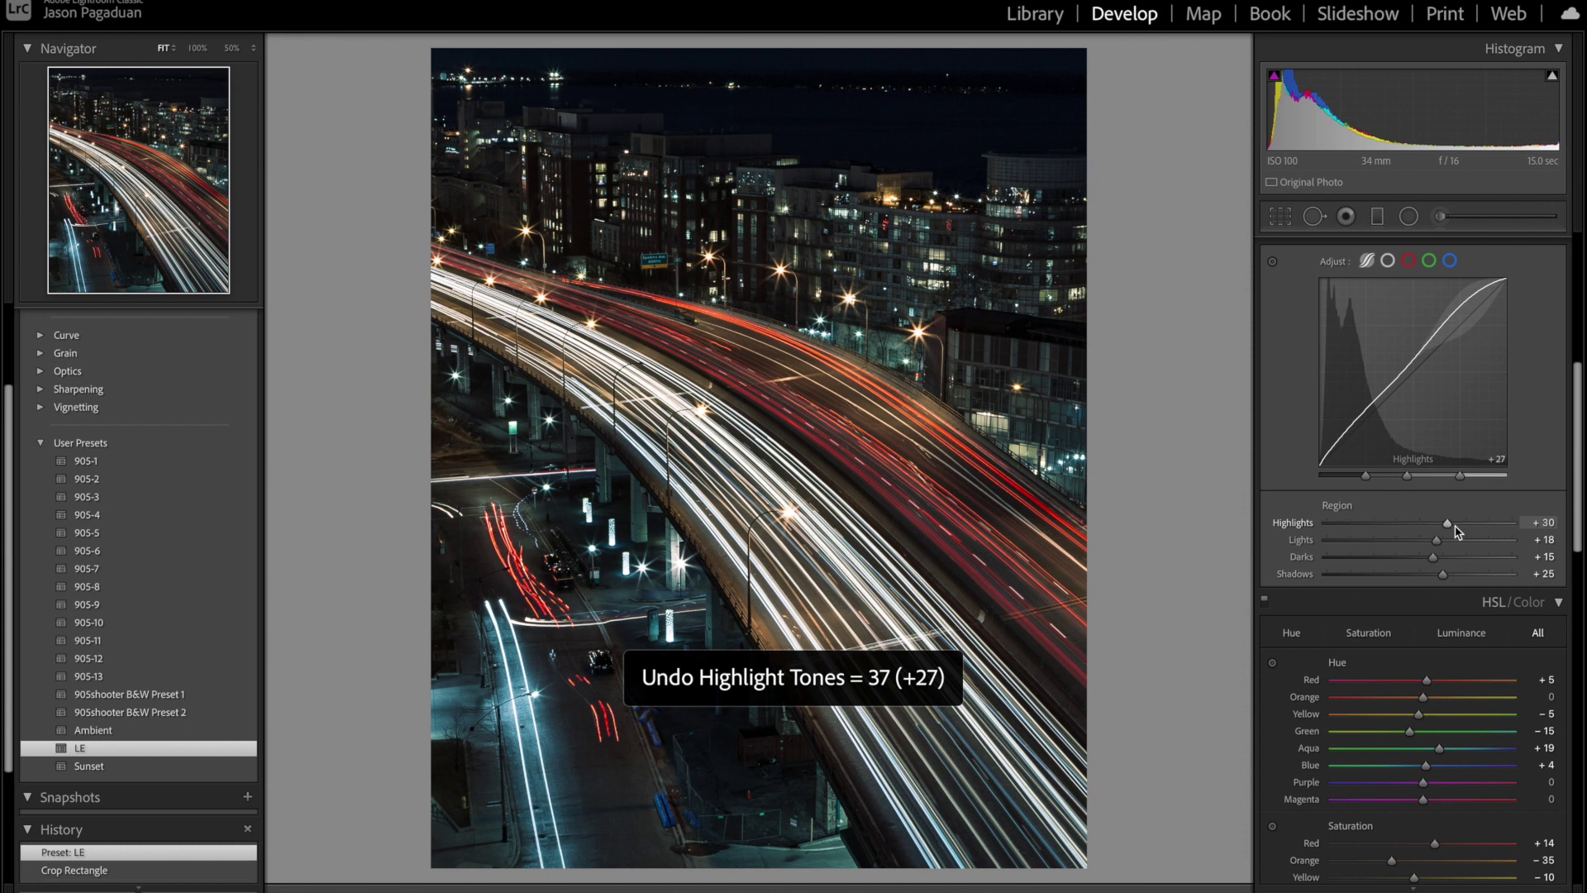
Step: Set HSL orange saturation to -36, yellow saturation to -34 and red luminance to -26, adjust orange and aqua luminance, and enable the lens profile
scroll(1418, 657, "down", 5)
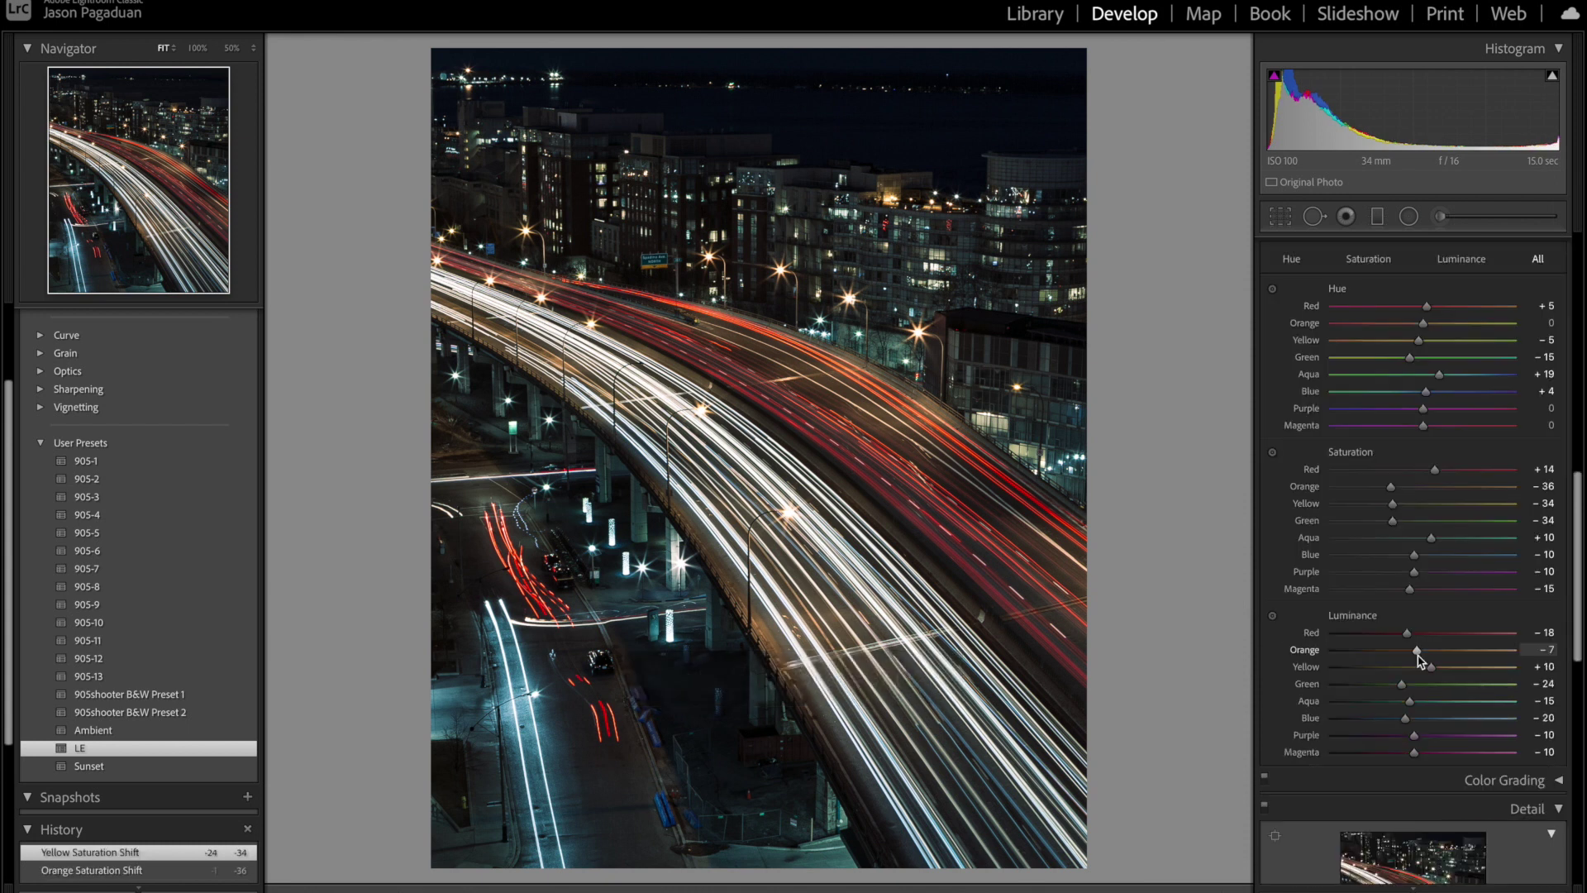
left_click_drag(1418, 652, 1446, 654)
left_click_drag(1406, 718, 1440, 725)
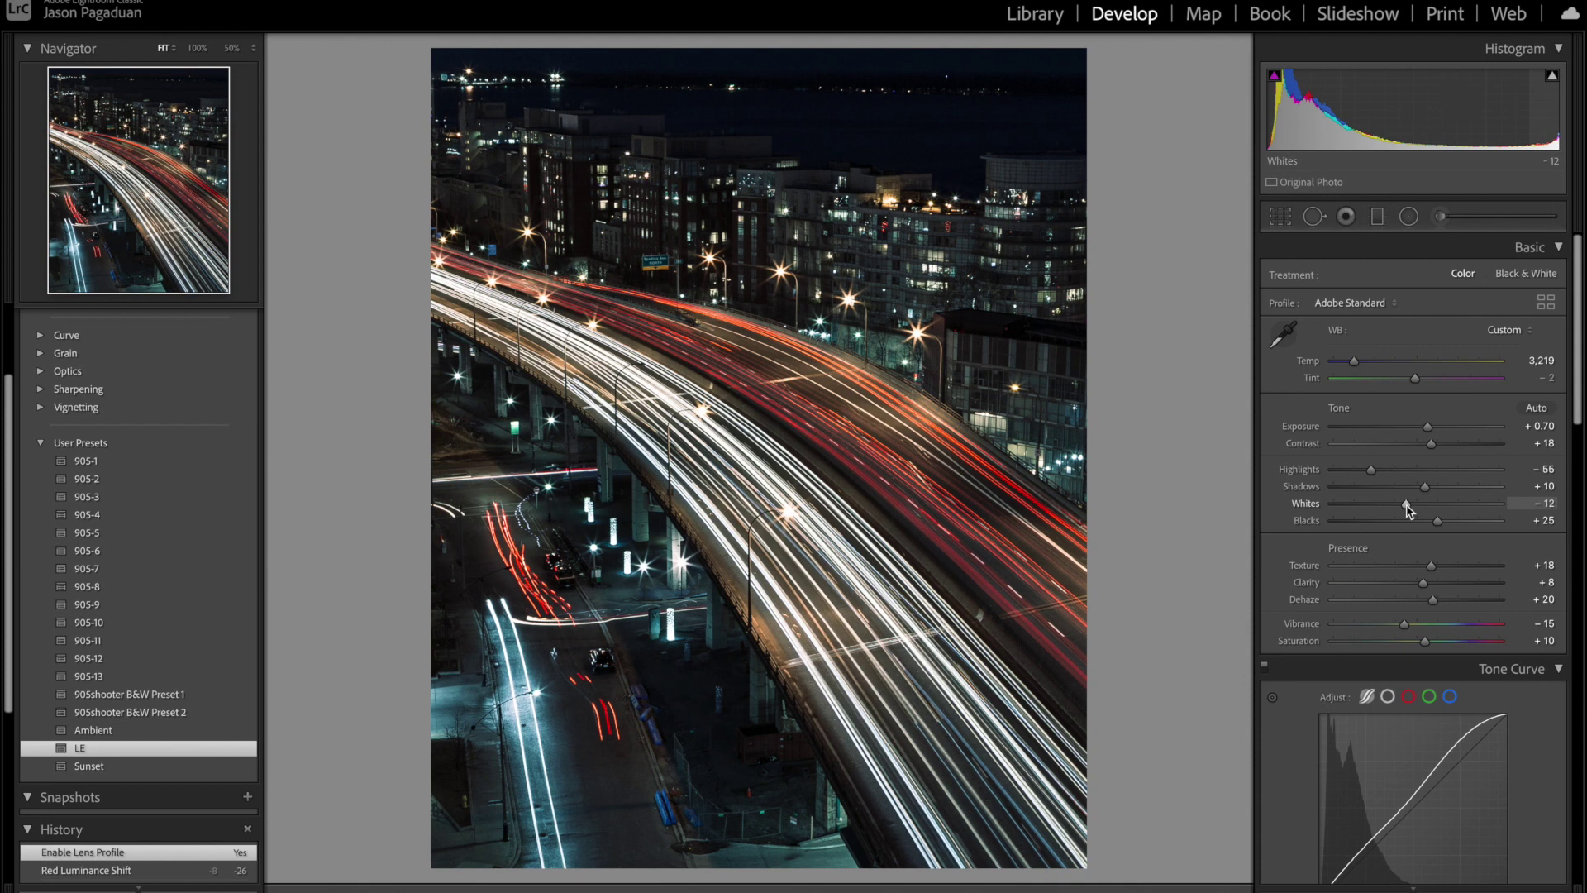
Step: Set the highway photo's whites to +25
left_click_drag(1407, 507, 1428, 507)
left_click_drag(1435, 510, 1438, 510)
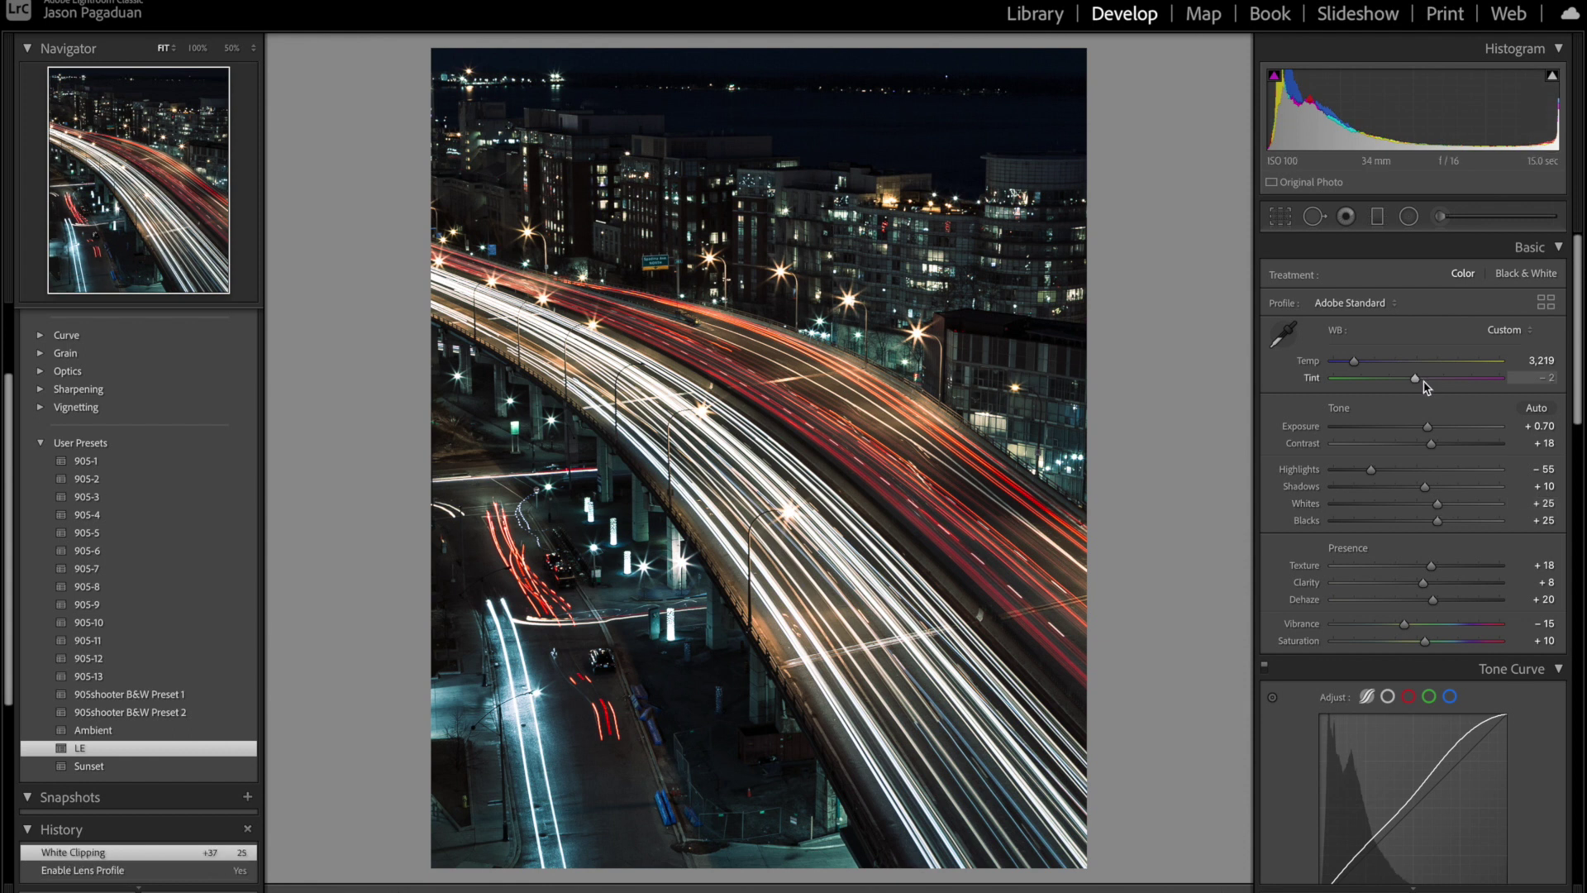